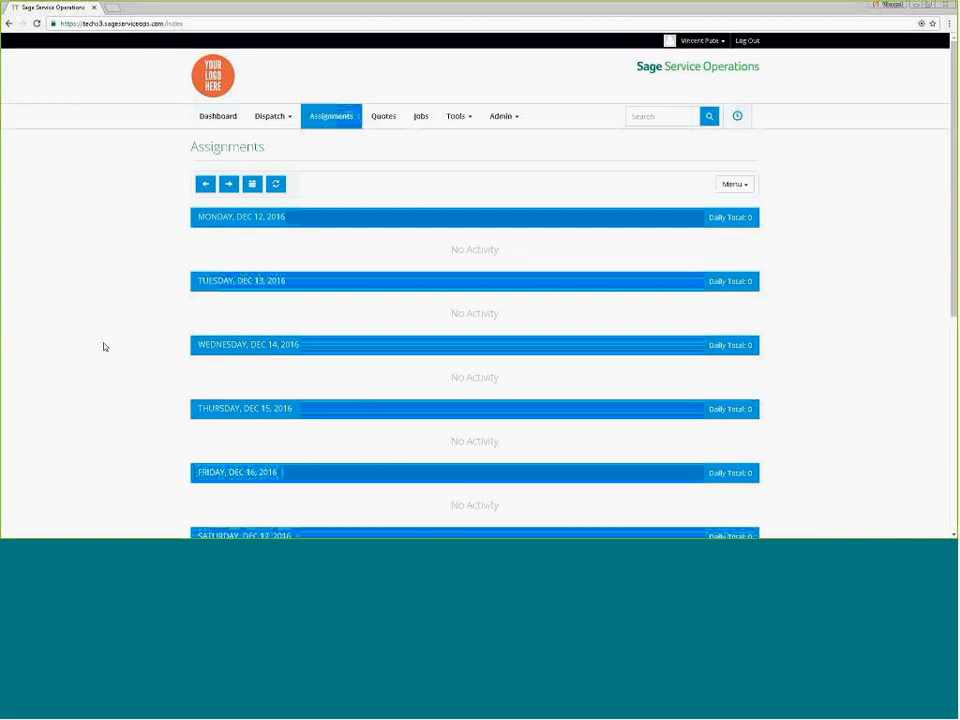
Step: View the assignments list in a phone-sized browser window, and return the window to full size
click(929, 6)
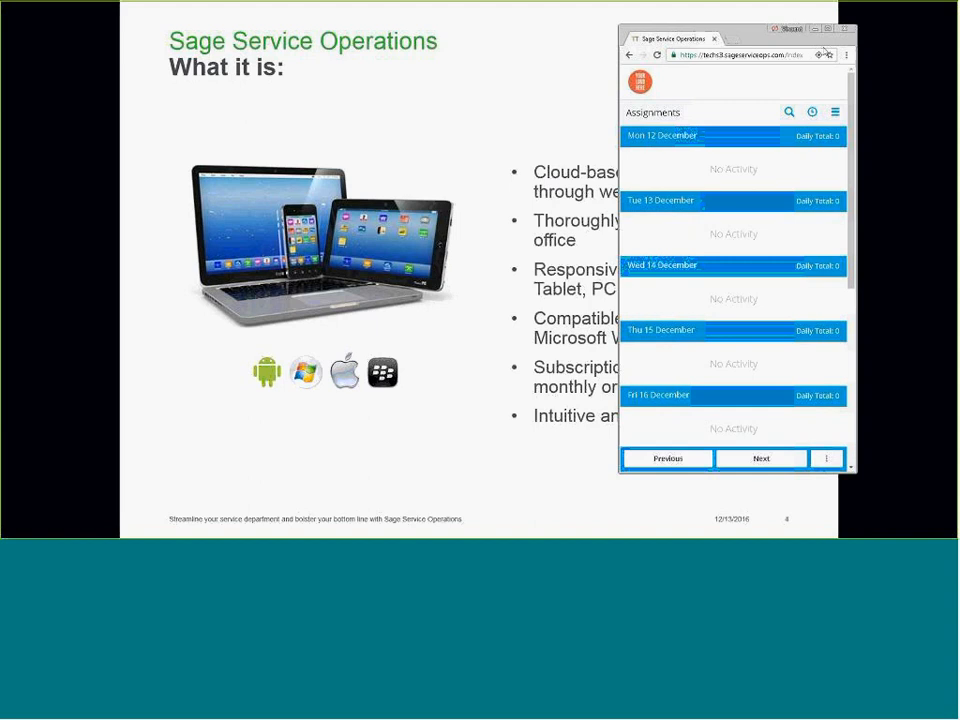
click(827, 33)
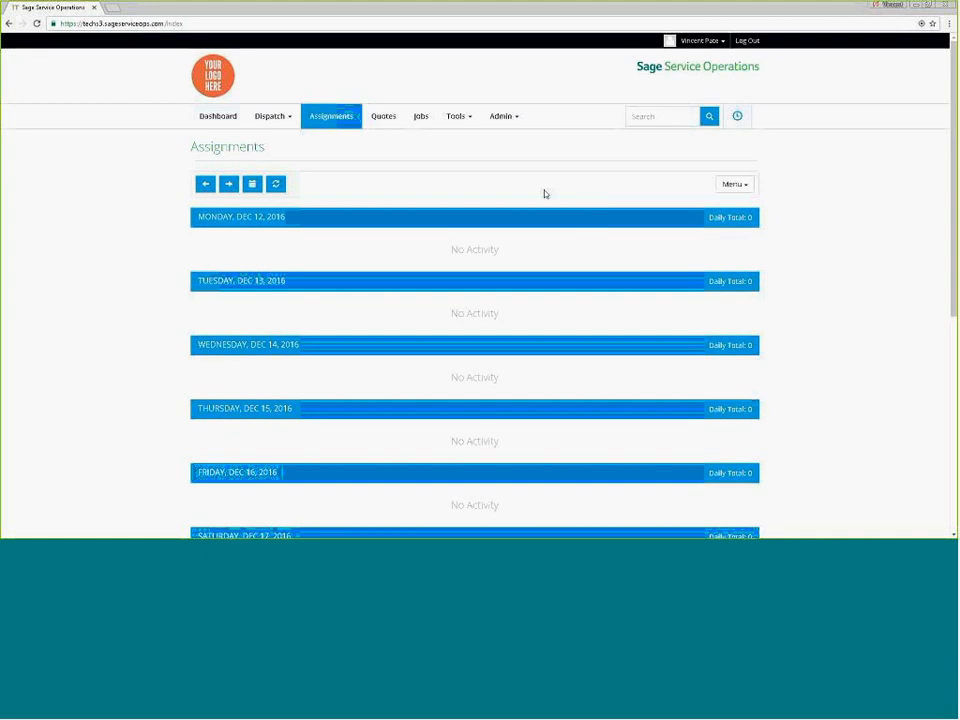
Step: Open the service dashboard and examine its work order tiles, sample list and charts
click(203, 127)
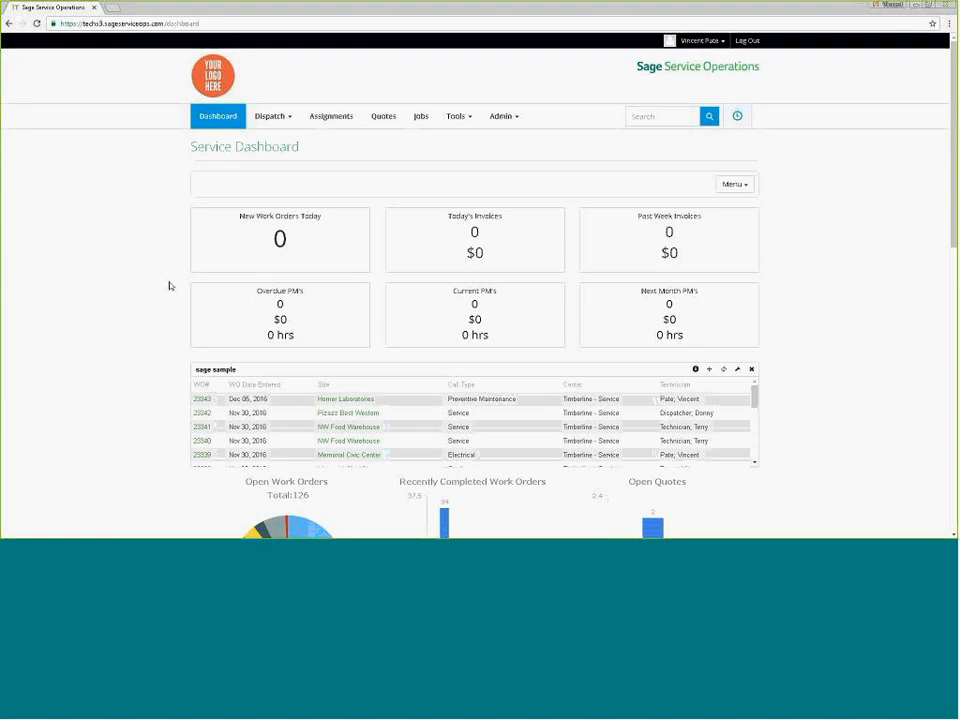
scroll(122, 328, down, 3)
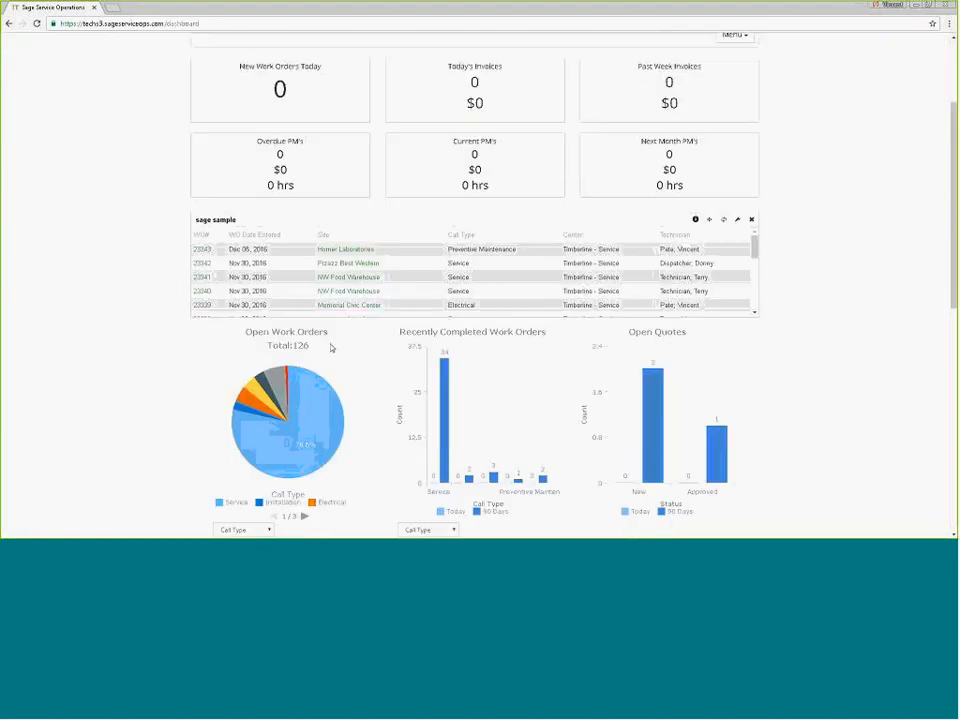
scroll(850, 339, down, 1)
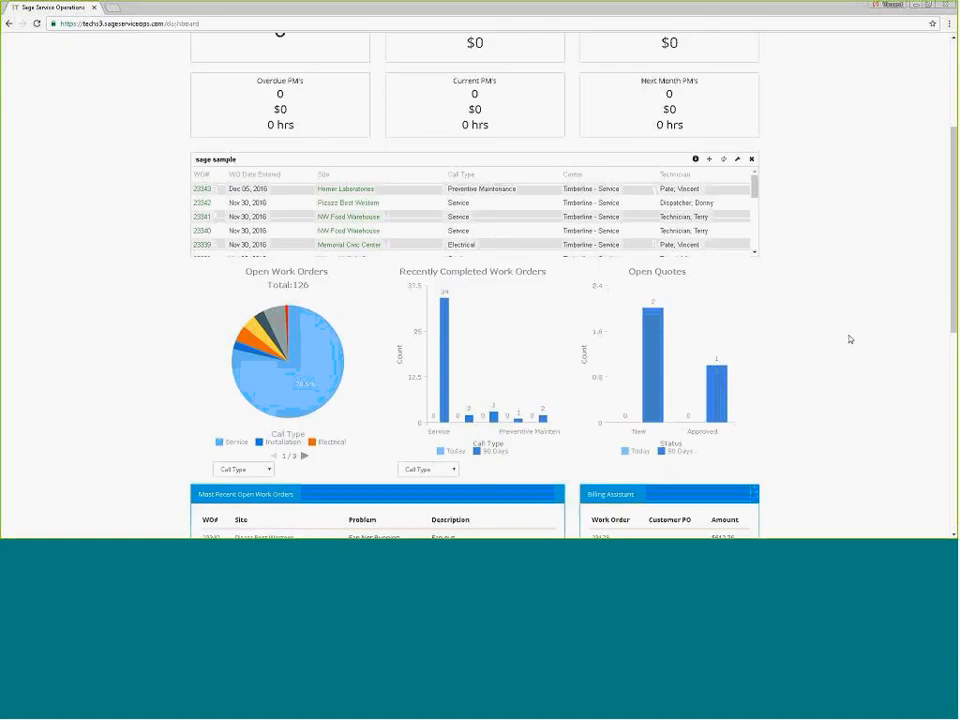
scroll(850, 339, down, 3)
scroll(840, 356, up, 5)
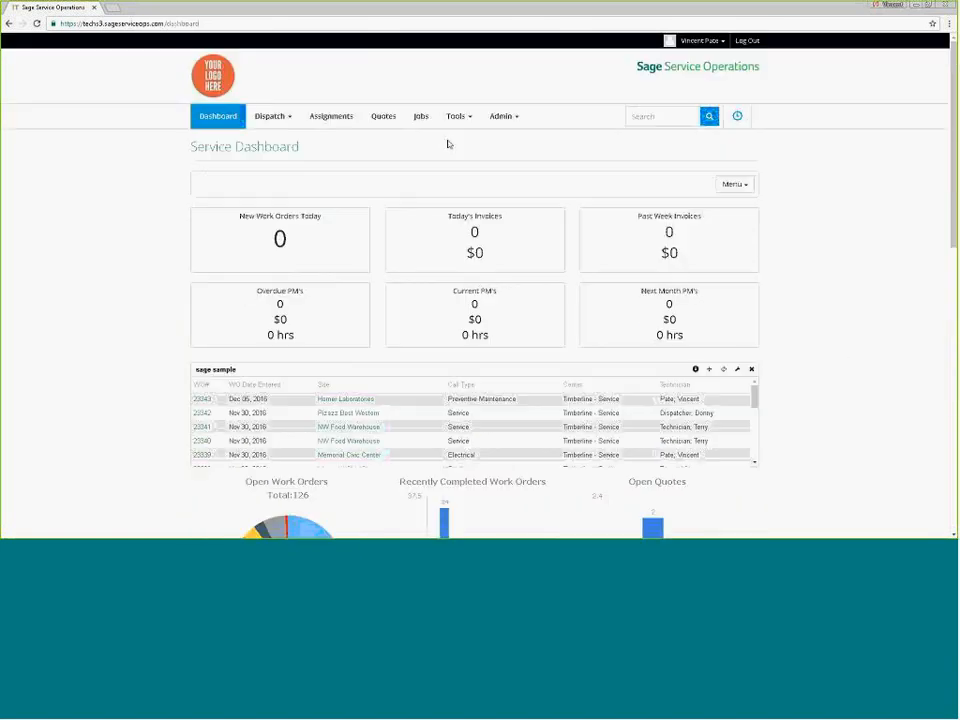
Step: Open the dispatch board and show the two-week schedule for Nov 28 – Dec 11, 2016
click(287, 127)
click(277, 137)
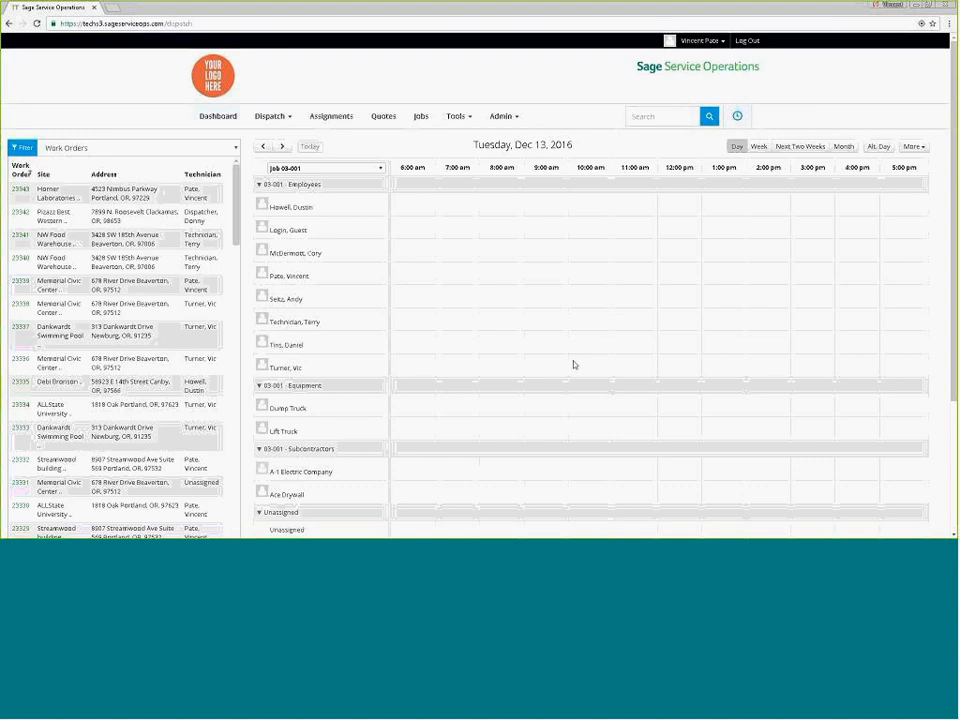
key(ctrl+plus)
key(ctrl+minus)
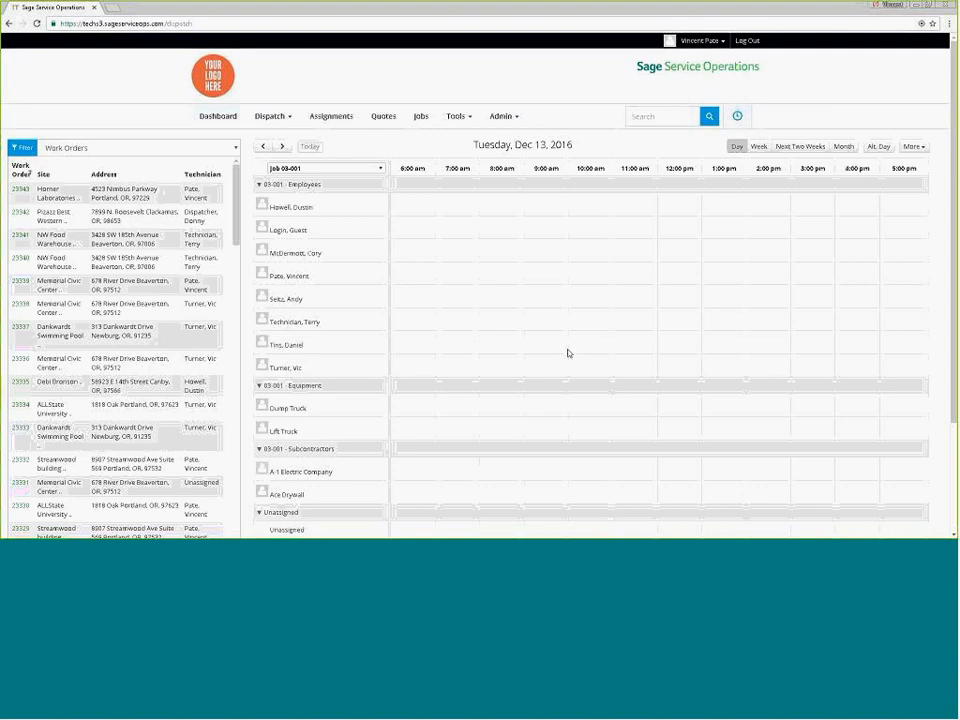
click(785, 149)
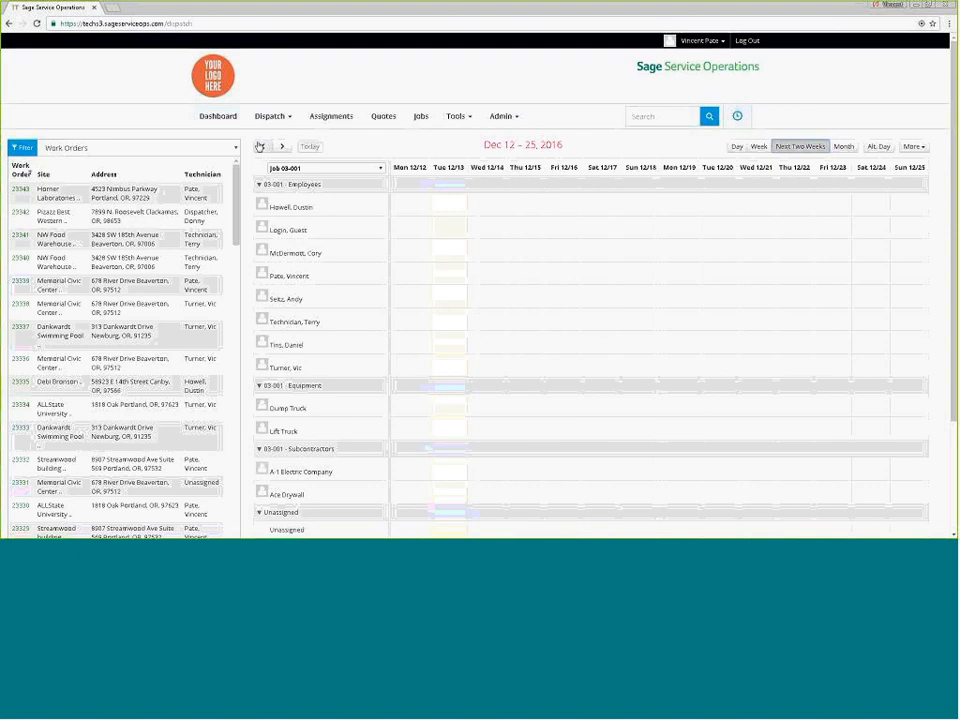
click(262, 147)
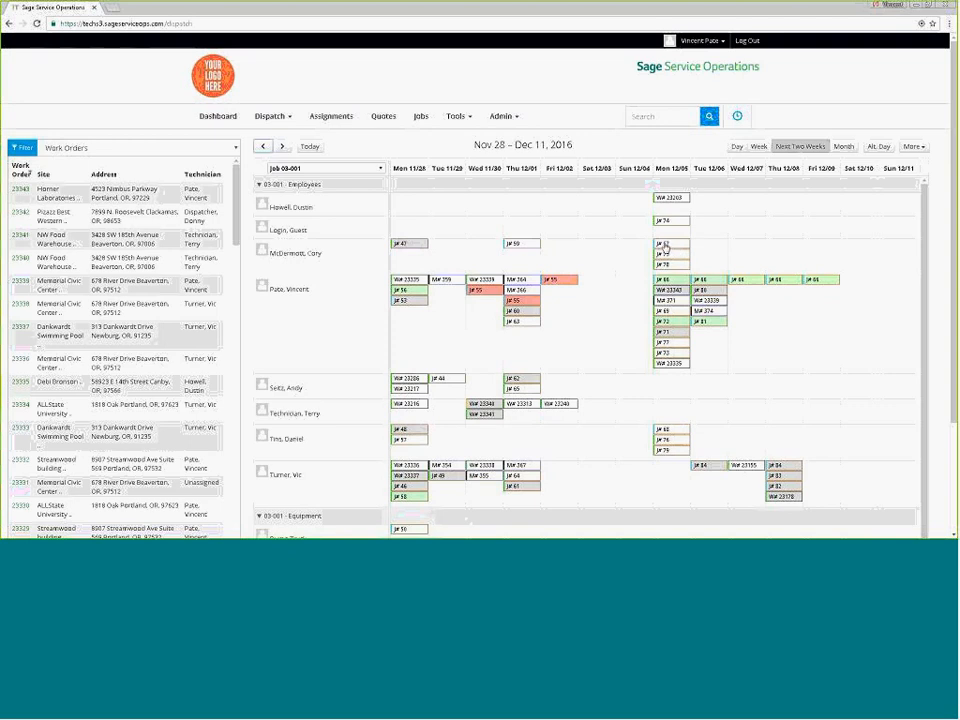
Step: Extend job assignment J# 67 from Monday 12/05 through Friday 12/09 on the dispatch board
mouse_move(670, 246)
mouse_down()
mouse_move(683, 254)
mouse_move(915, 251)
mouse_move(765, 242)
mouse_move(667, 250)
mouse_up()
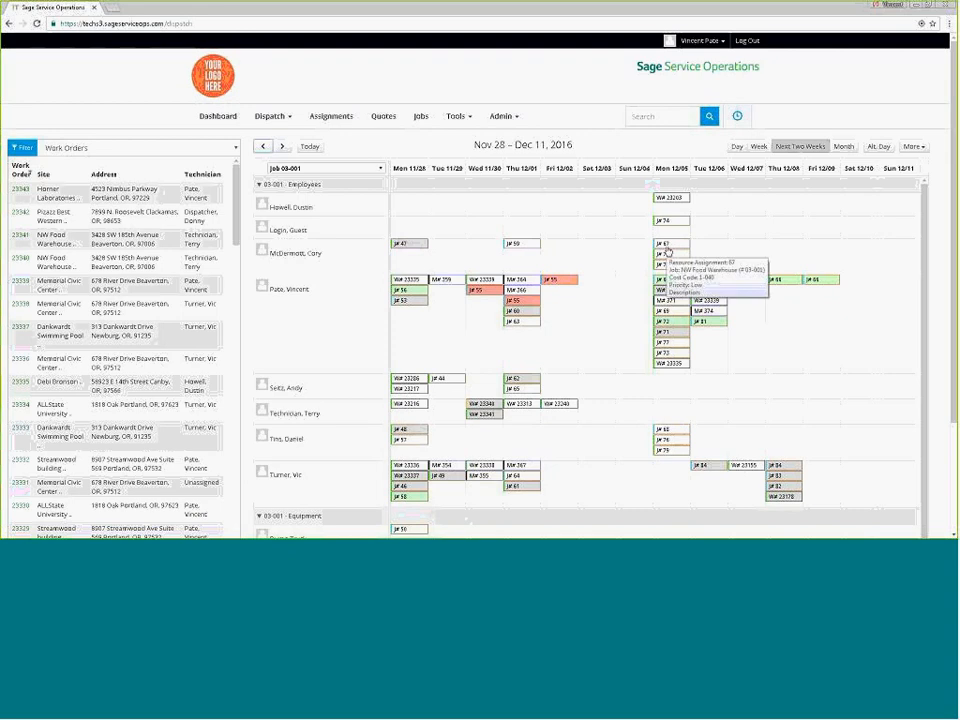
drag(690, 242, 833, 245)
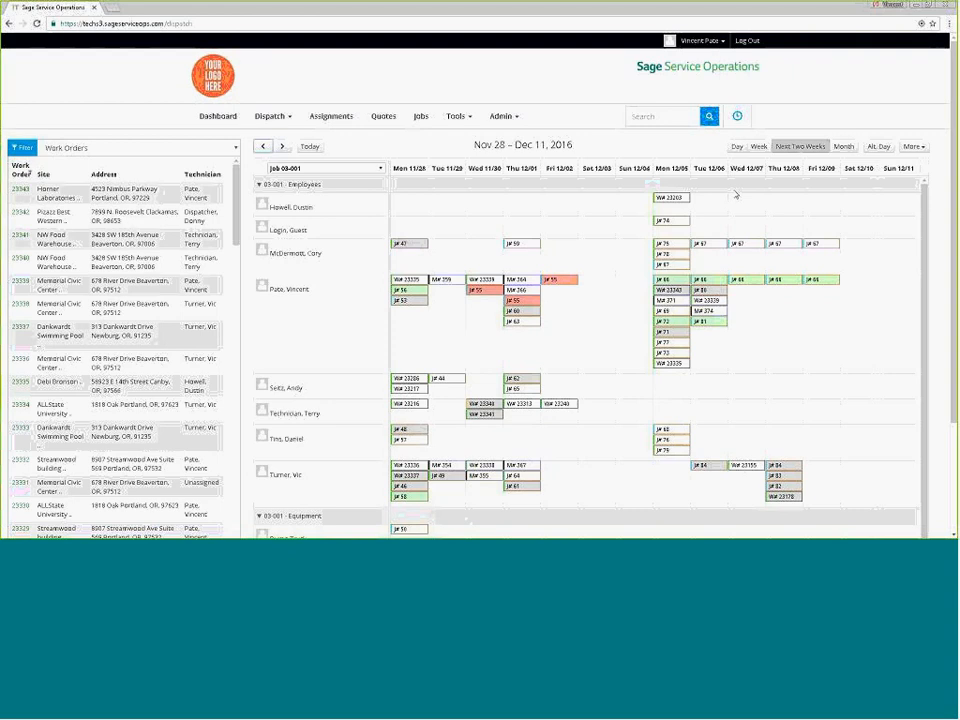
scroll(932, 273, down, 3)
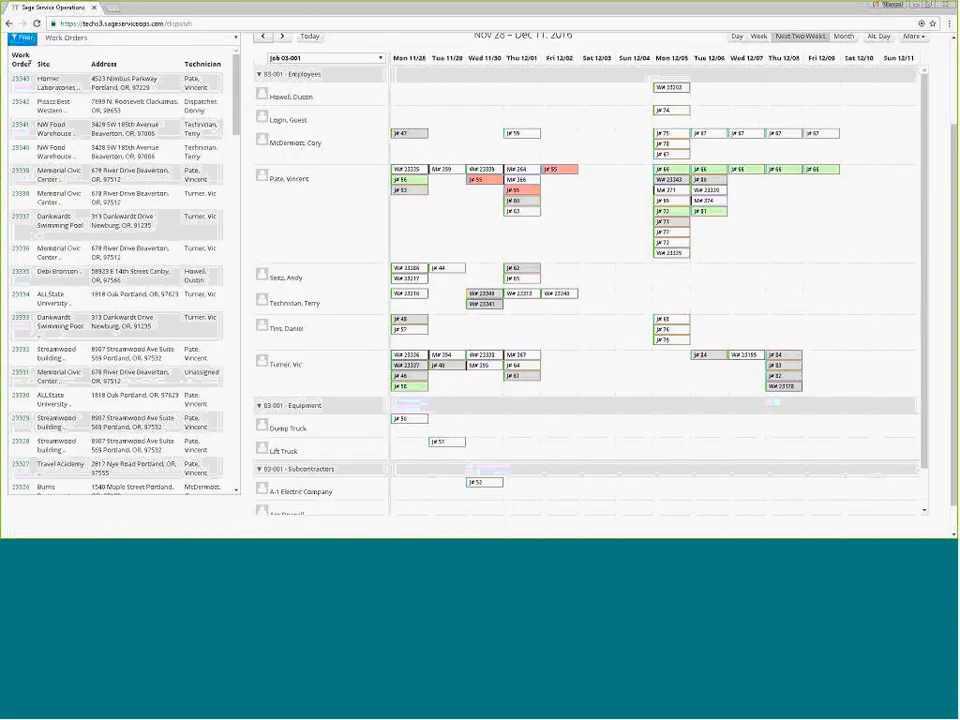
scroll(932, 273, up, 3)
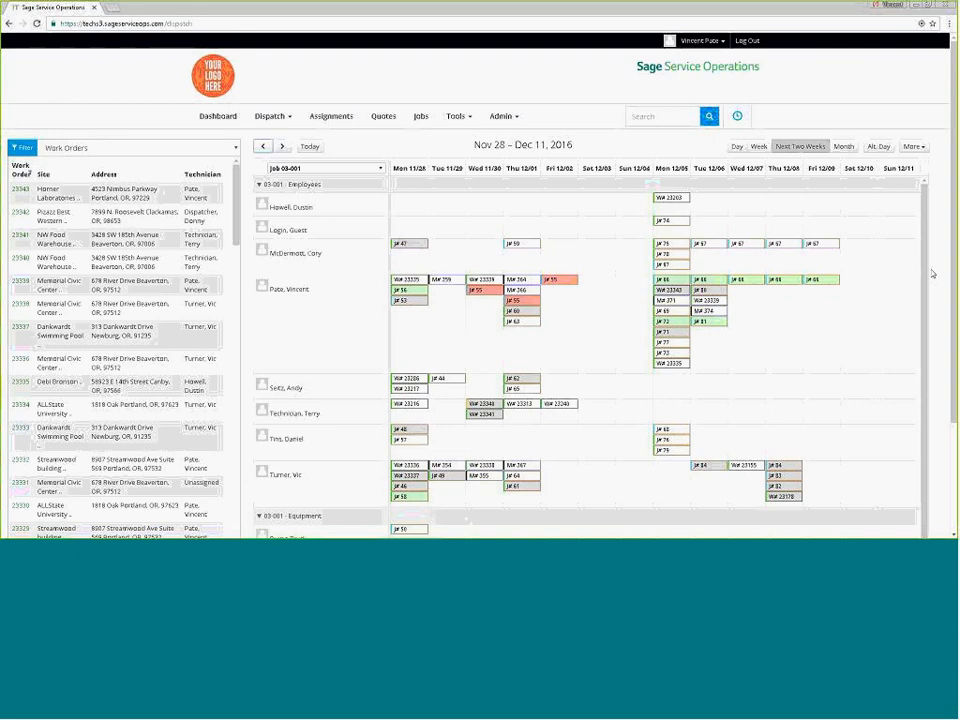
scroll(868, 328, down, 3)
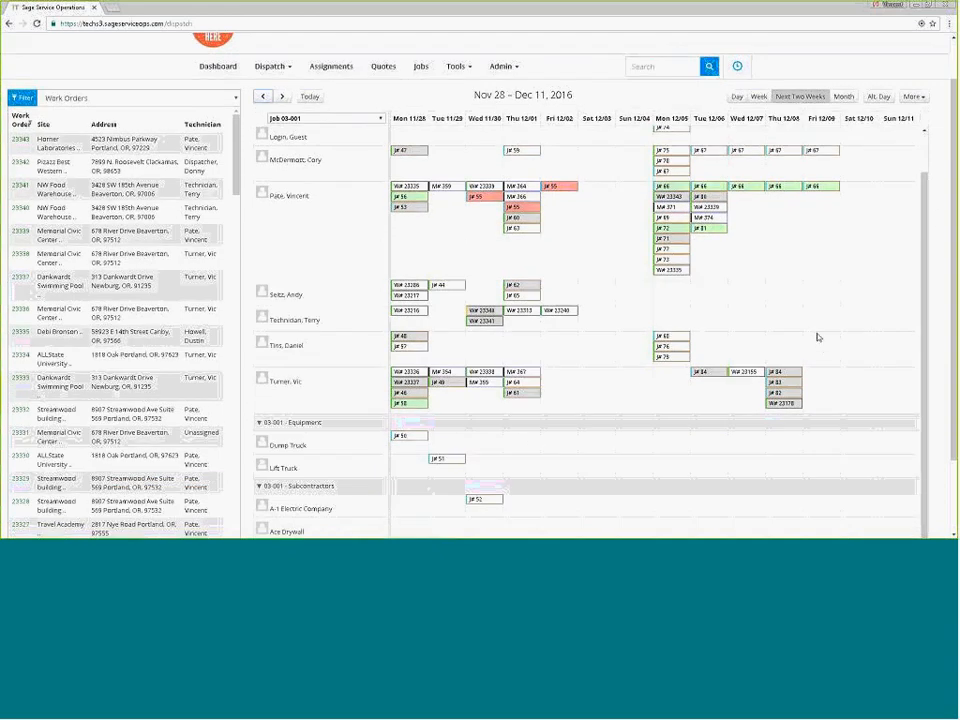
scroll(930, 322, up, 1)
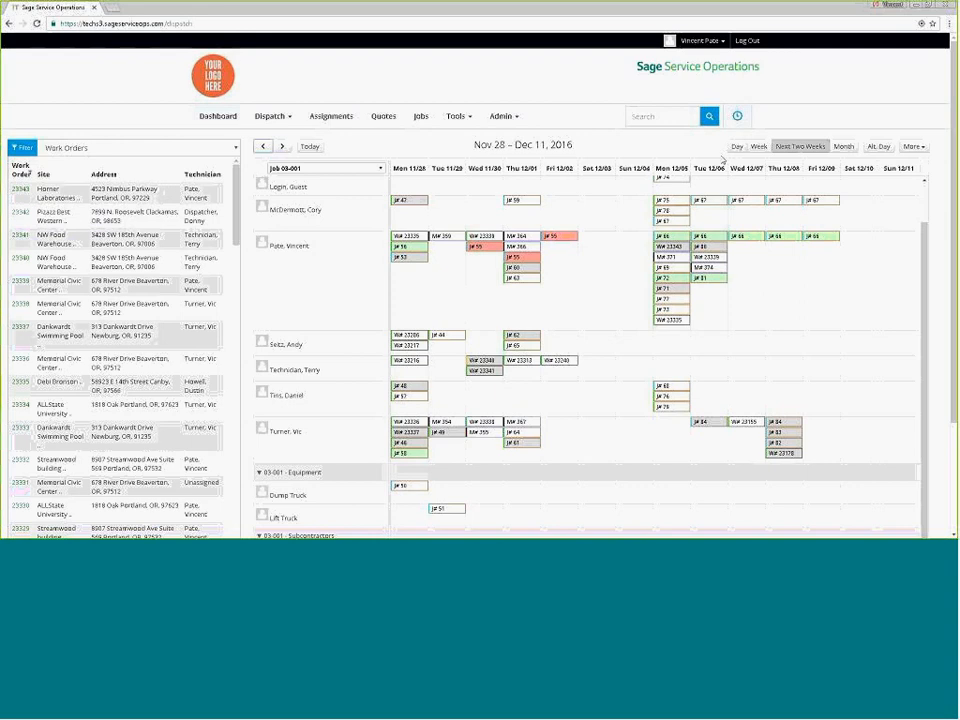
Step: Start a new work order from the dispatch board, look up "port" and select Streamwood building as the service site
click(910, 146)
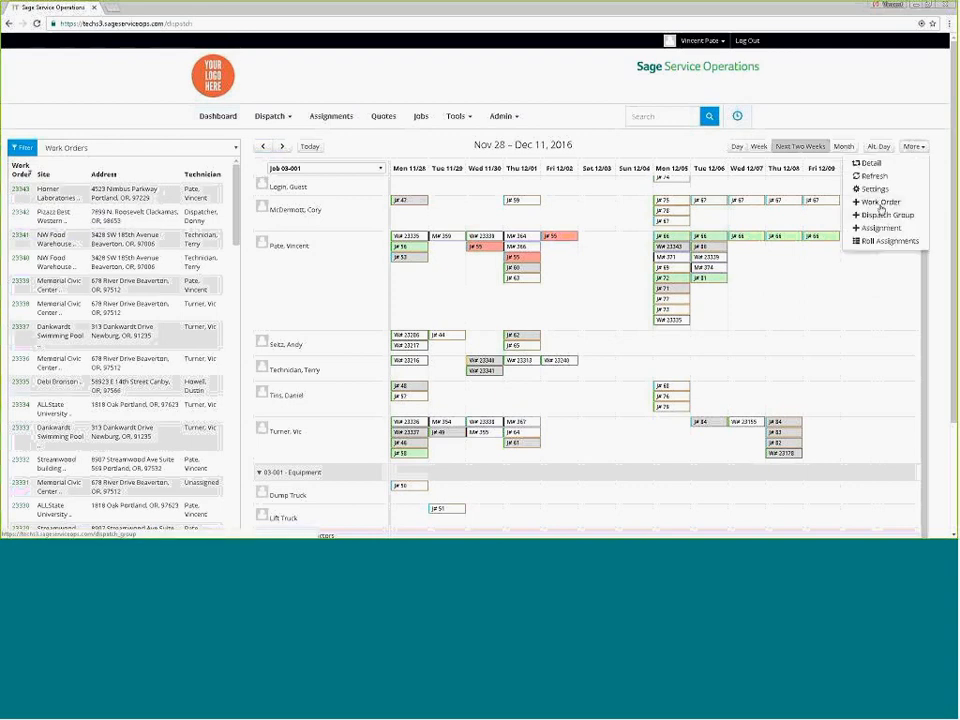
click(886, 216)
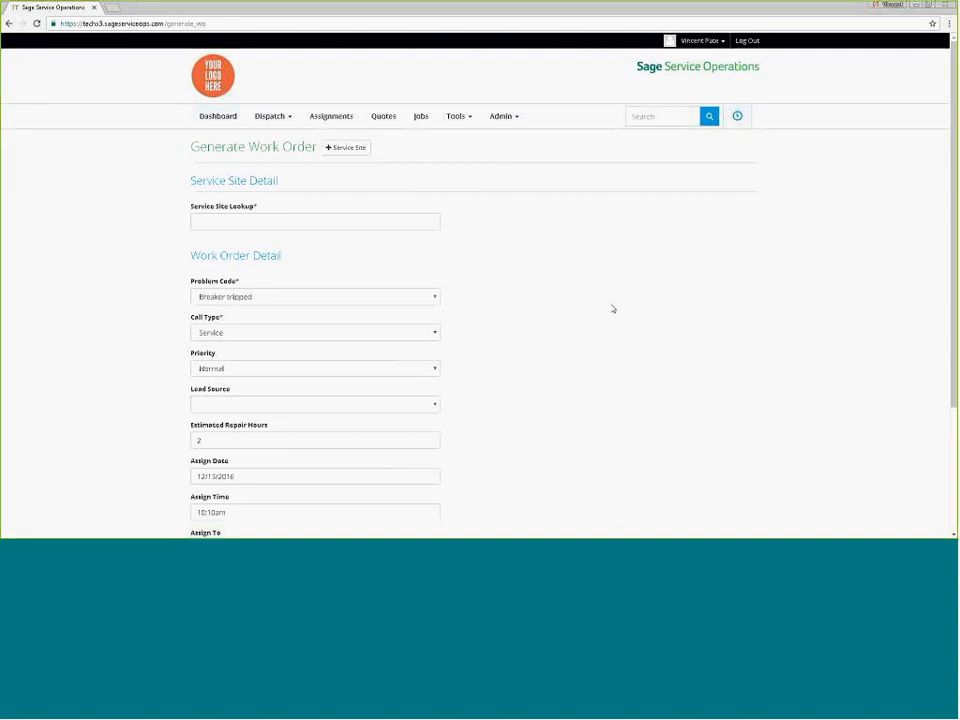
click(317, 222)
text(port)
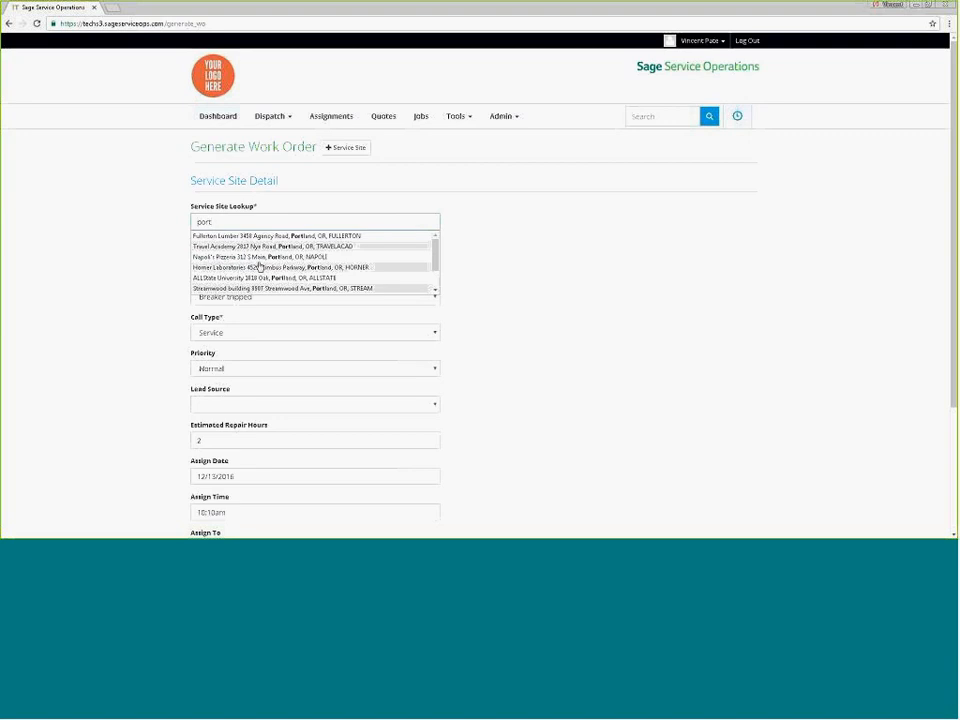
click(233, 288)
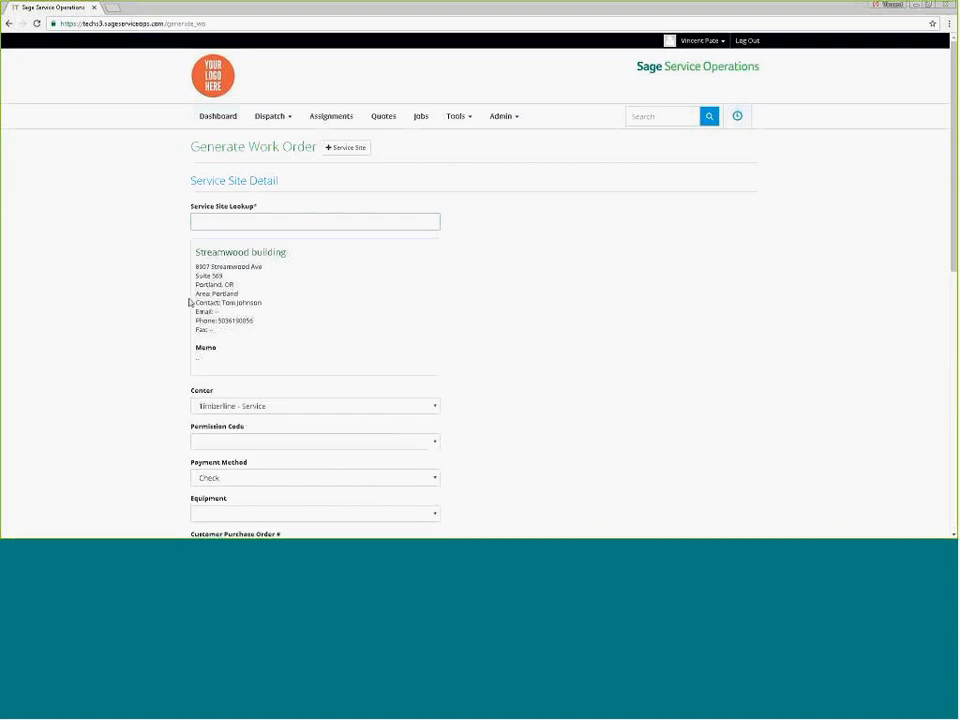
Step: Set the problem code to Installation, describe the job as "Install a compressor" and generate the work order
scroll(177, 311, down, 5)
scroll(177, 311, down, 5)
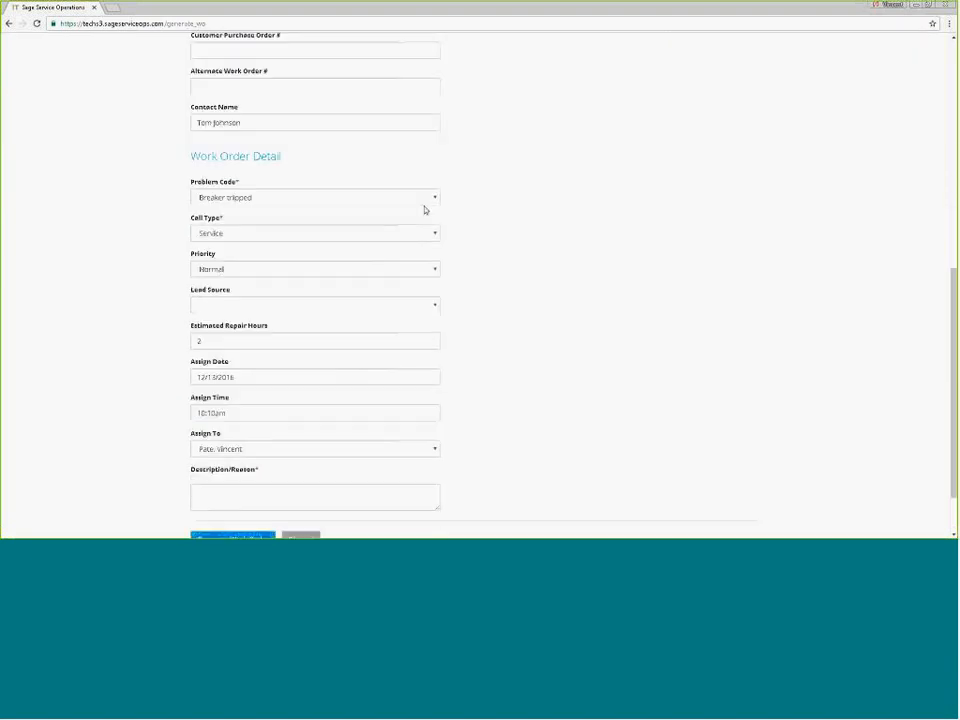
click(433, 197)
click(383, 251)
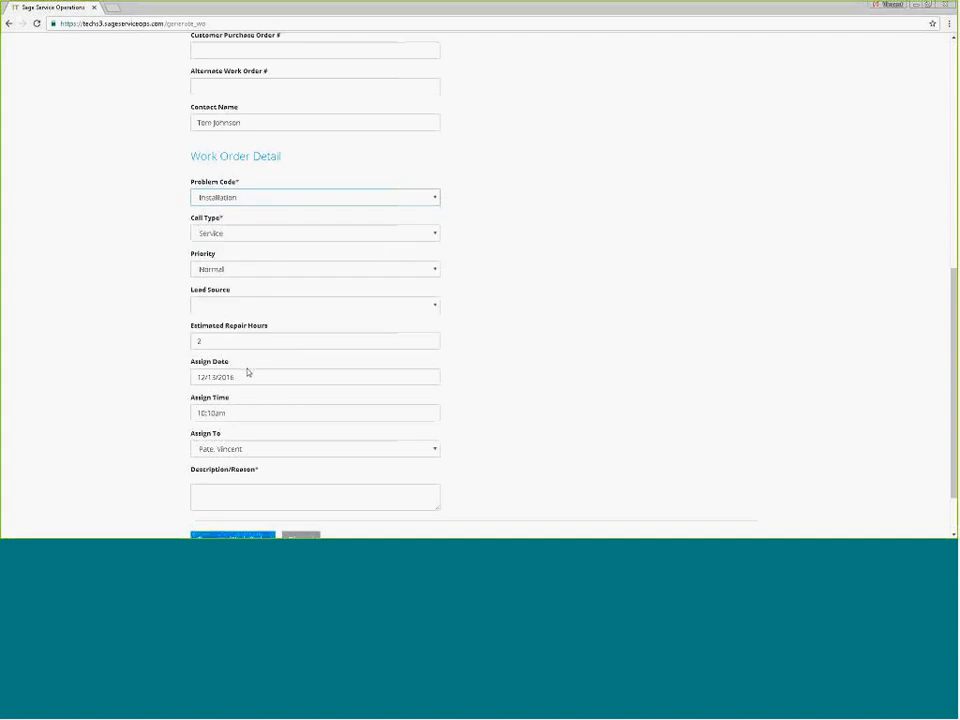
click(241, 494)
text(Install )
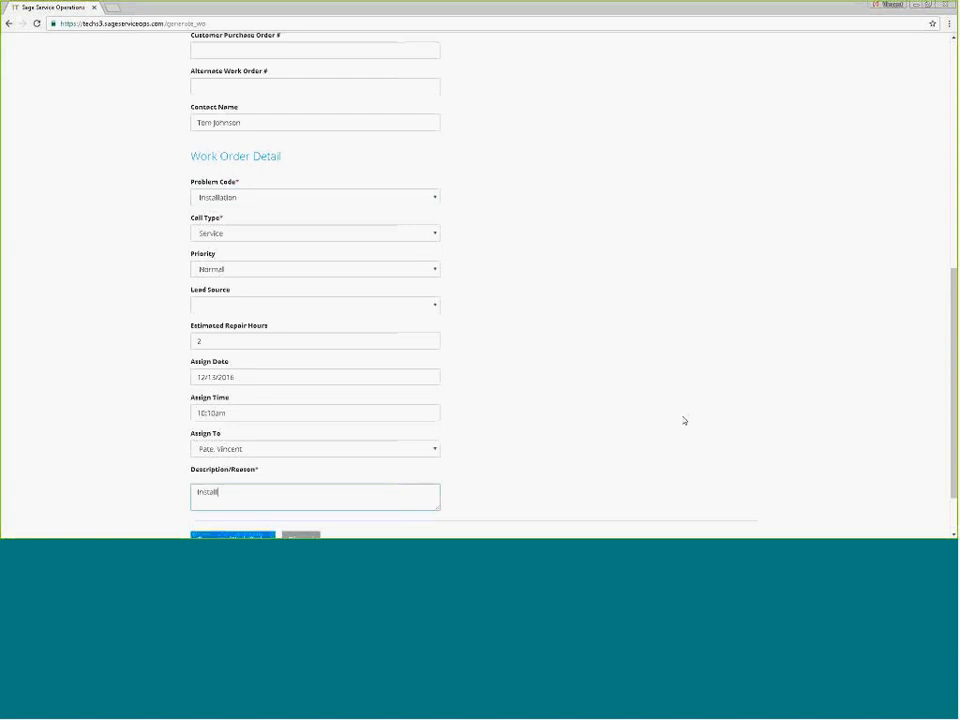
text(a compressor)
scroll(400, 450, down, 1)
click(231, 472)
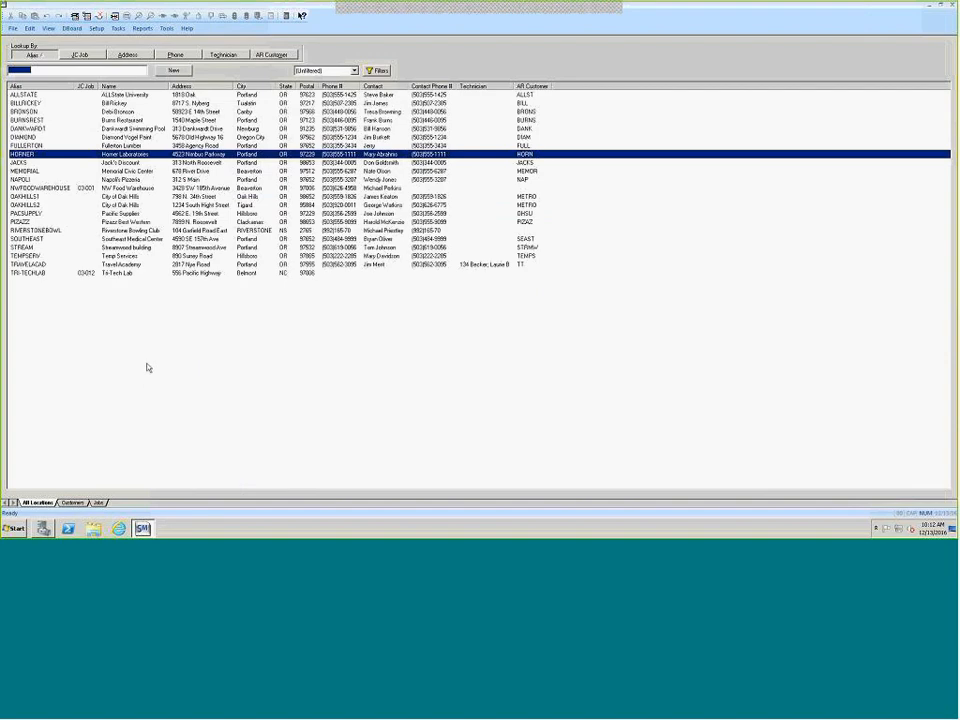
Step: Open the STREAM location record for Streamwood building in the back-office service management program
click(59, 247)
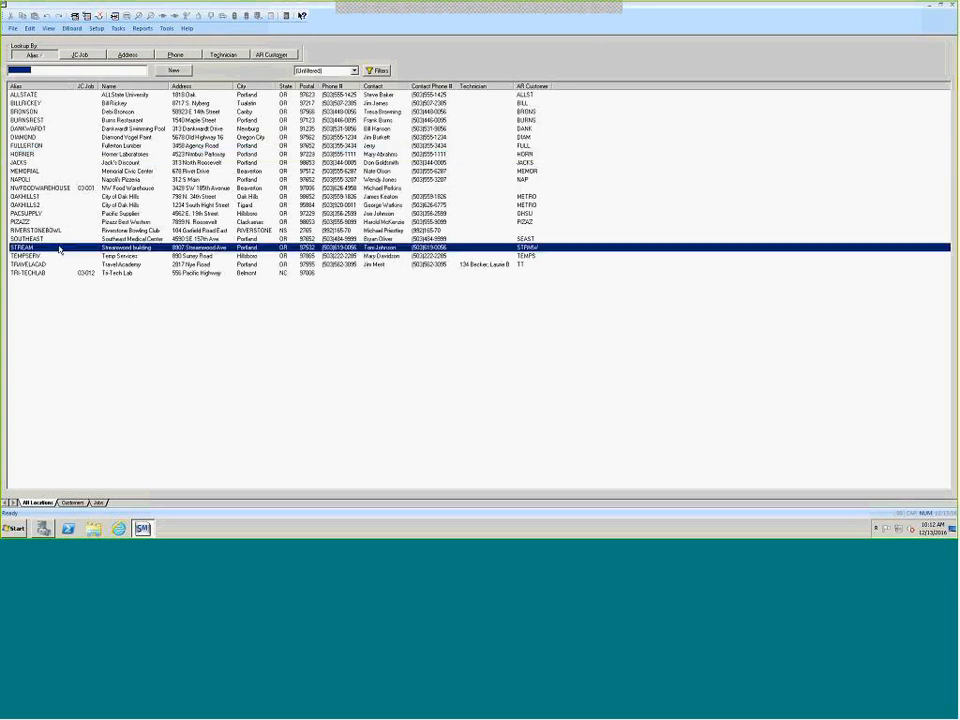
double_click(59, 248)
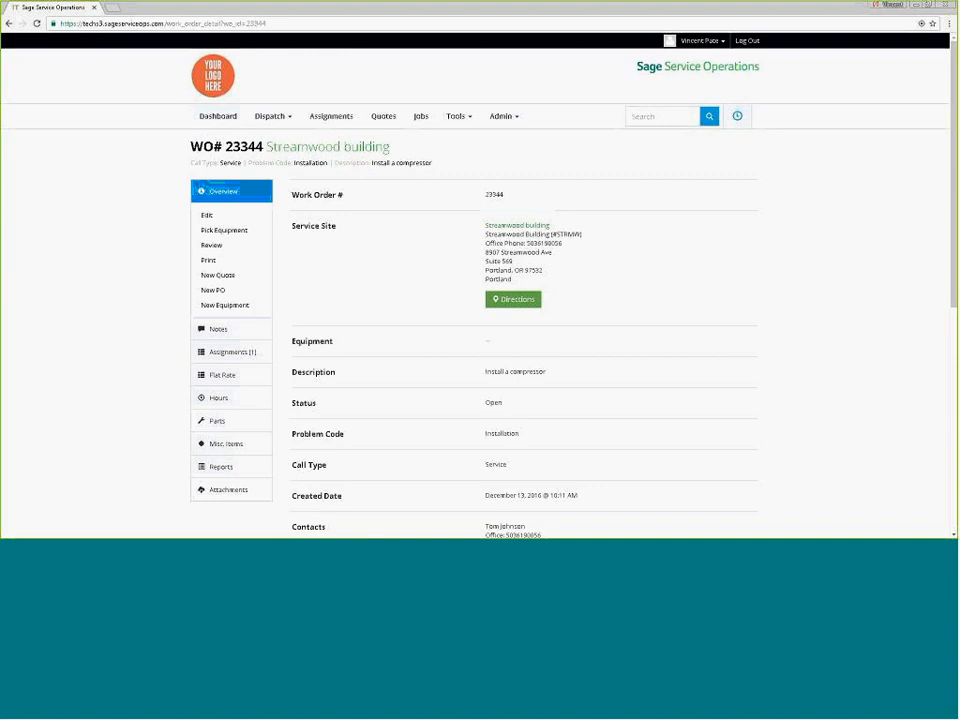
Step: Switch to Sage Service Operations, open the assignments list and limit it to a single day
click(326, 117)
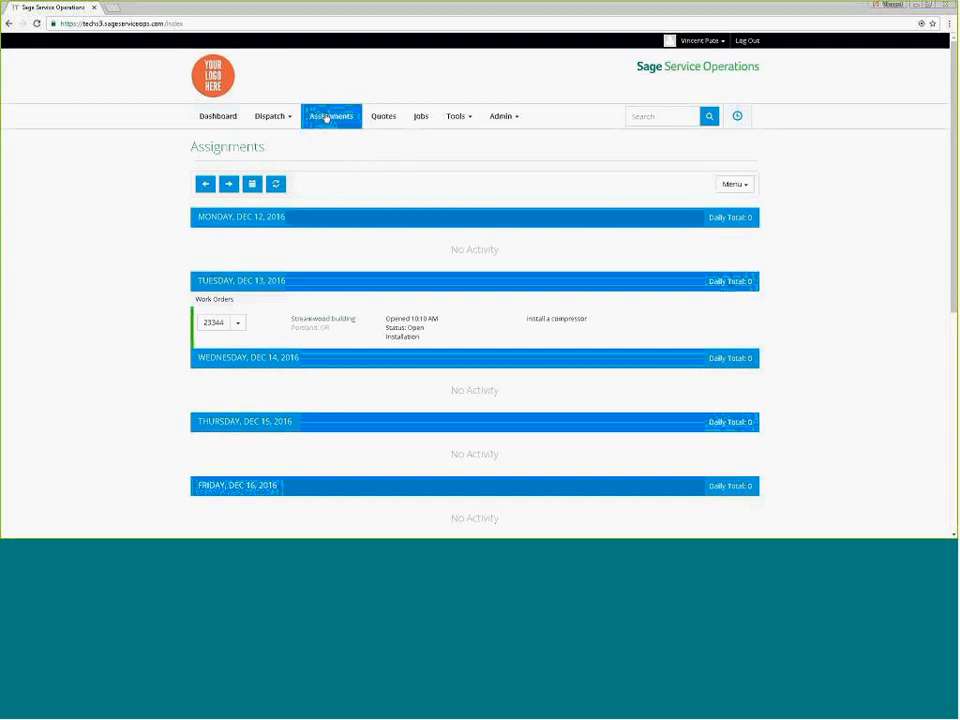
click(254, 184)
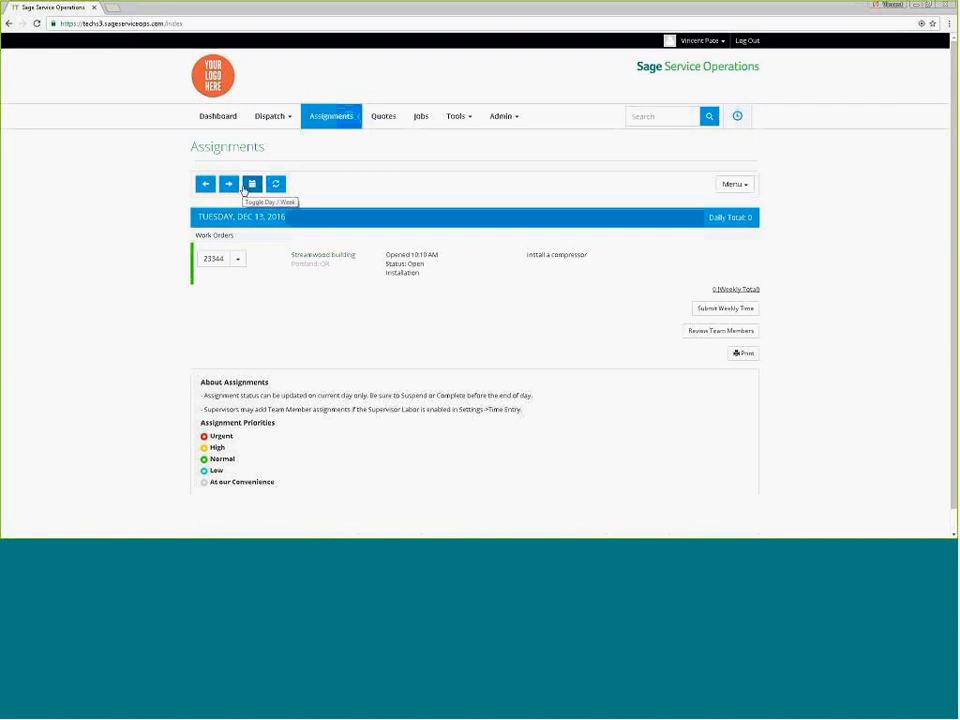
click(244, 190)
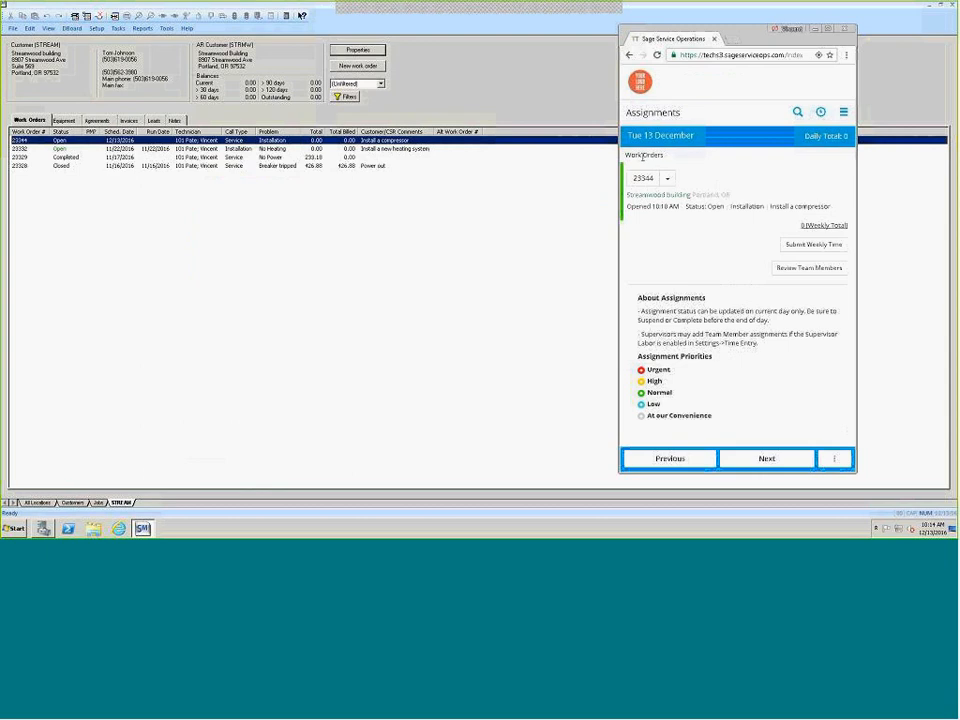
Step: Open the Streamwood building work order from the day's assignments and examine its overview
click(644, 179)
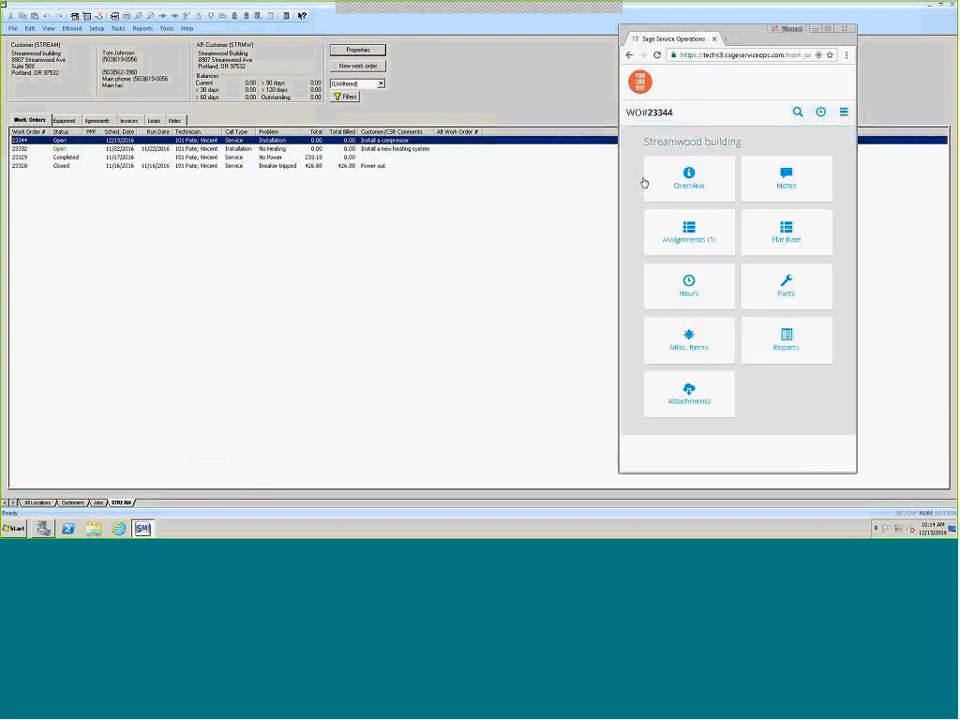
click(675, 190)
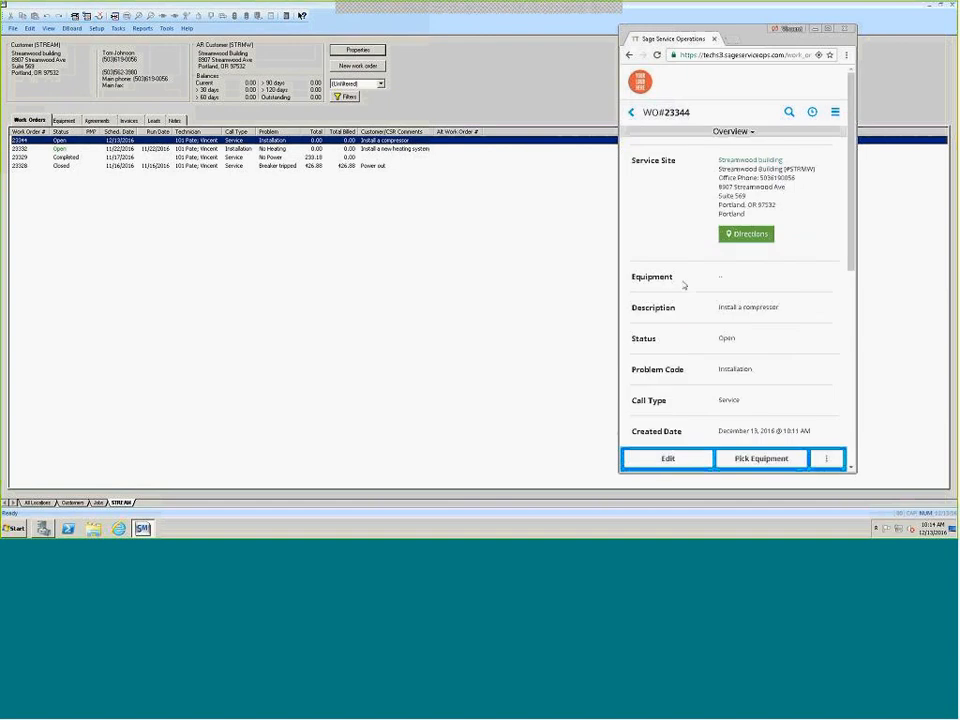
scroll(833, 332, down, 4)
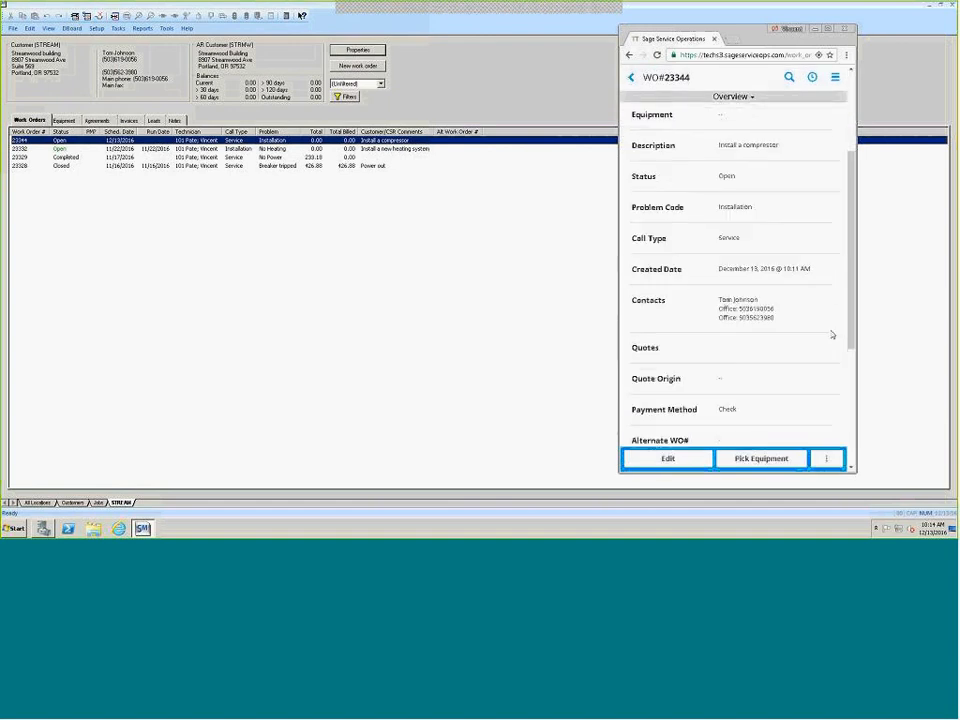
scroll(832, 334, up, 4)
Step: Open the notes of the Streamwood building work order and enlarge the browser window to full size
click(649, 111)
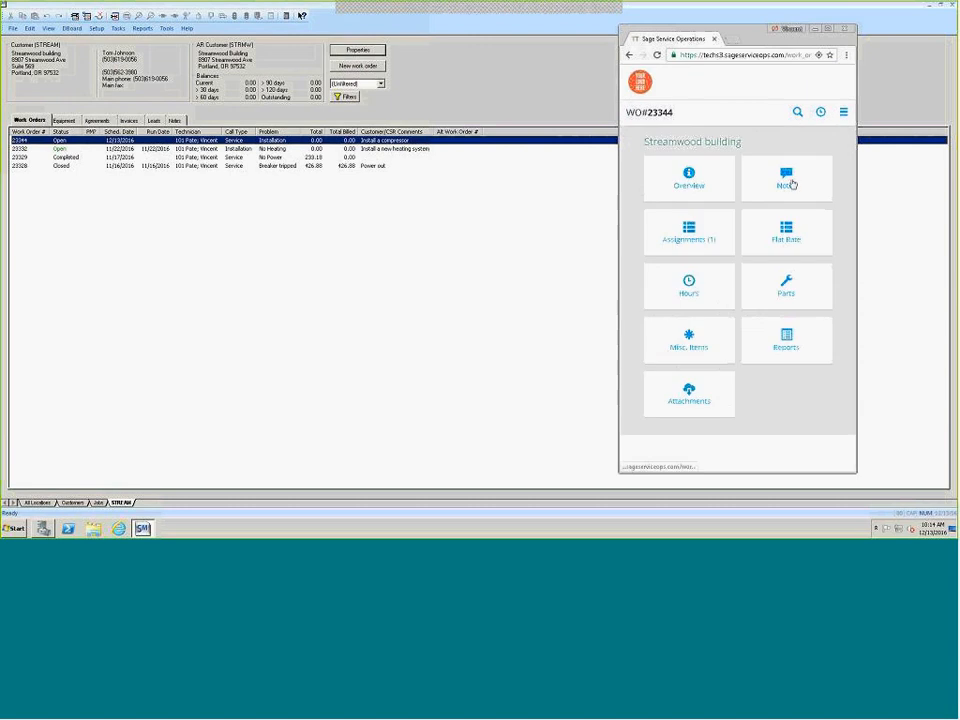
click(792, 184)
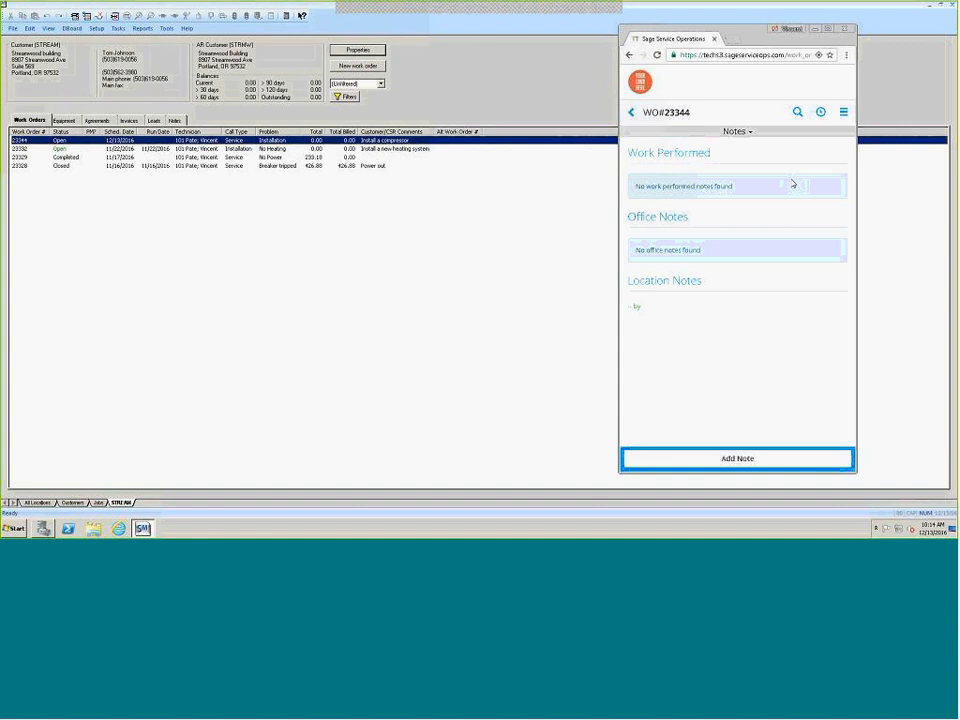
click(829, 30)
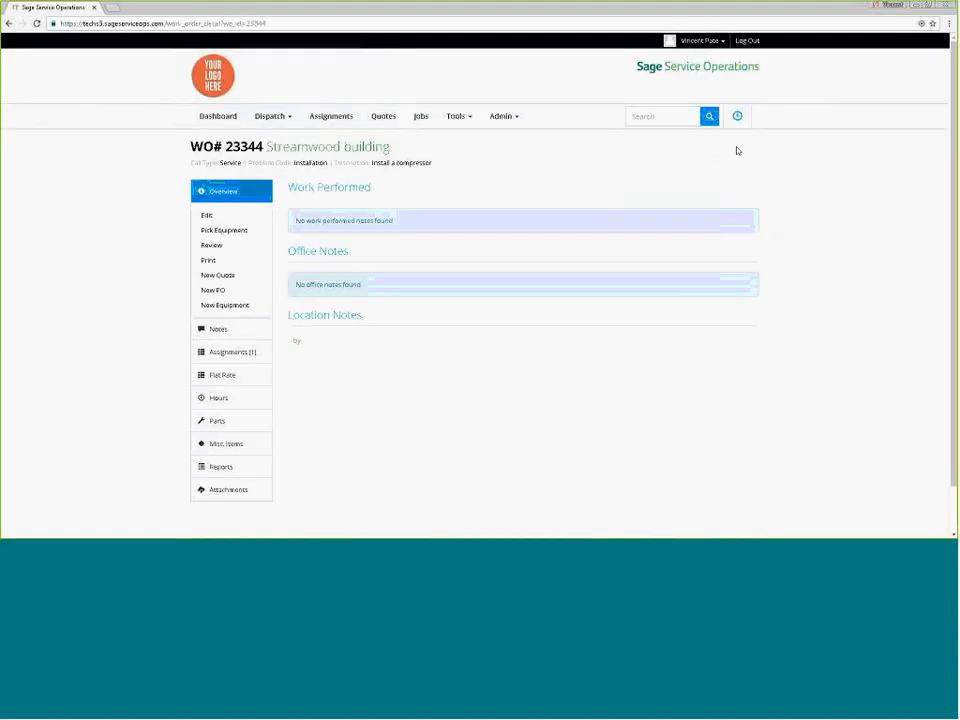
Step: Add a work performed note to the work order using the canned message Installed Circuit Breaker, leaving the office note blank, and submit it
click(217, 333)
click(220, 241)
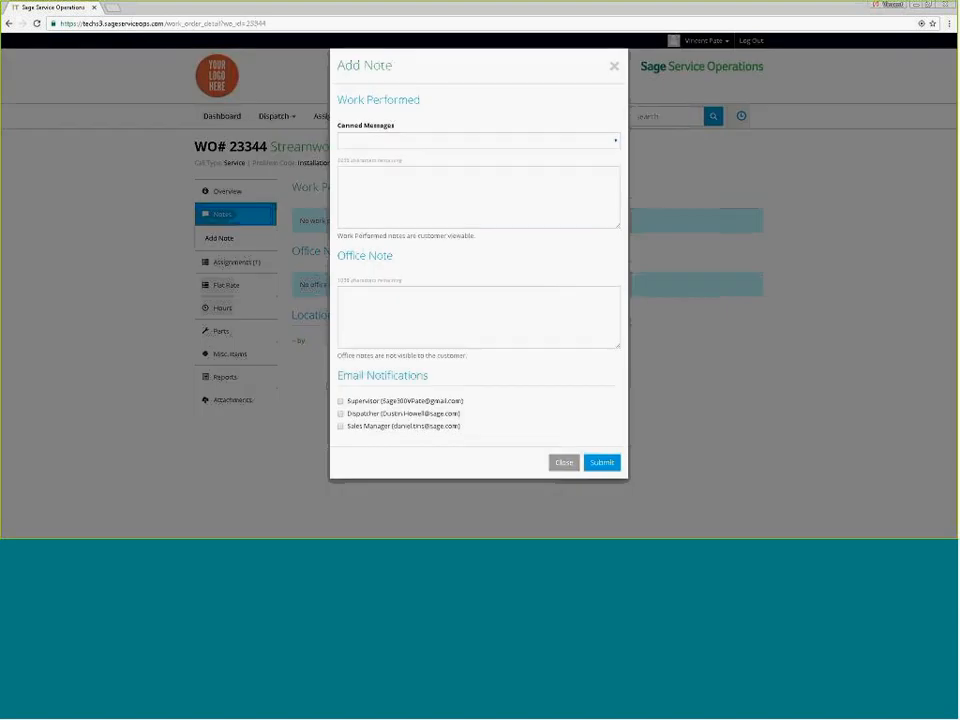
click(422, 140)
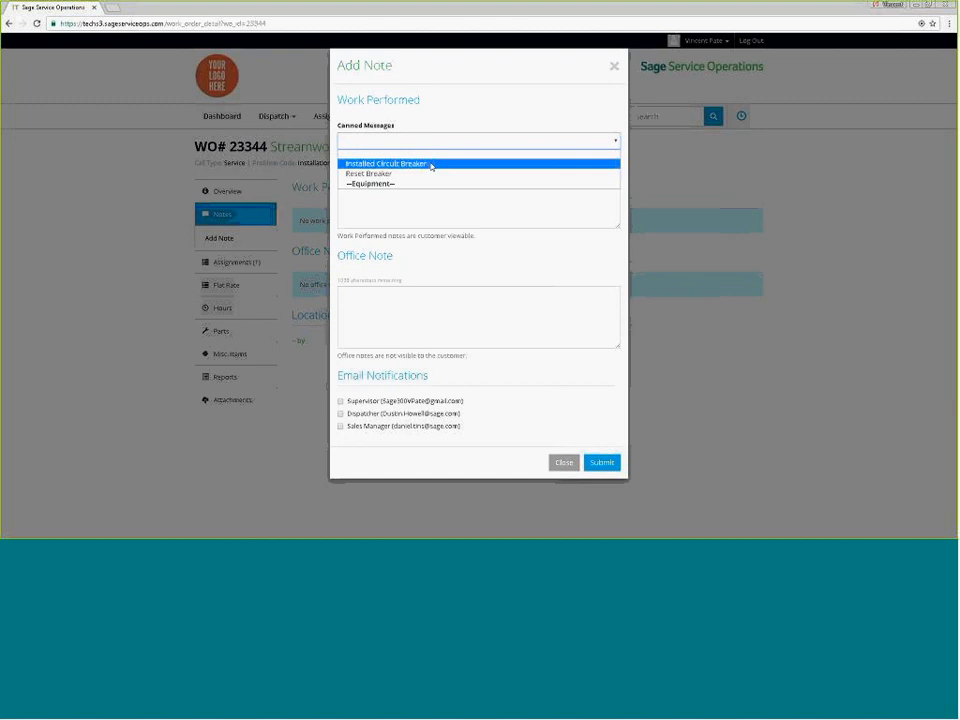
click(430, 164)
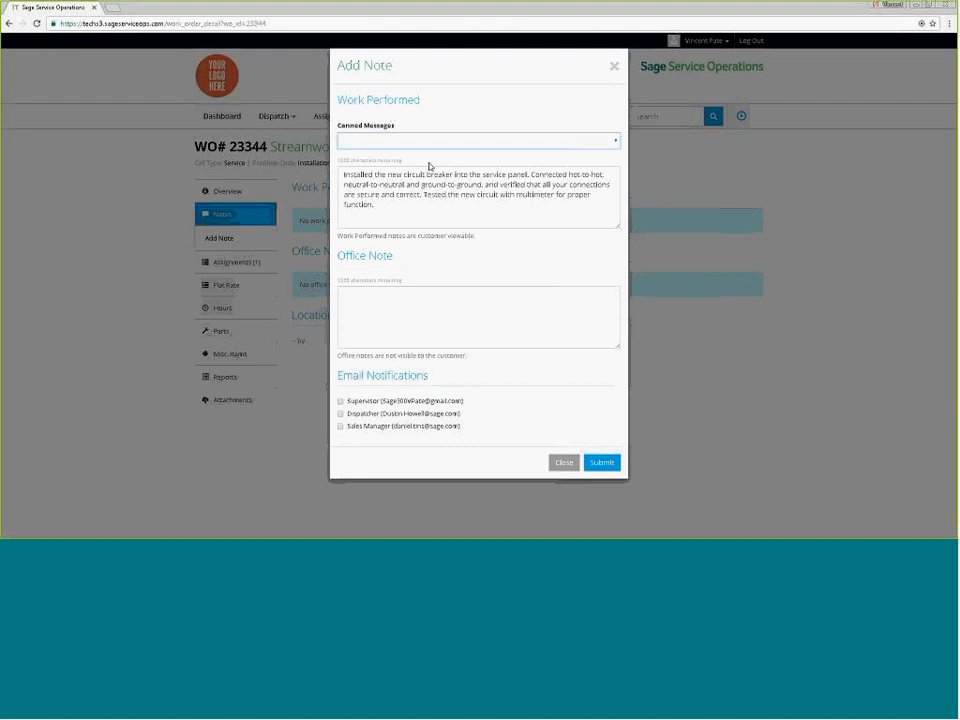
click(478, 319)
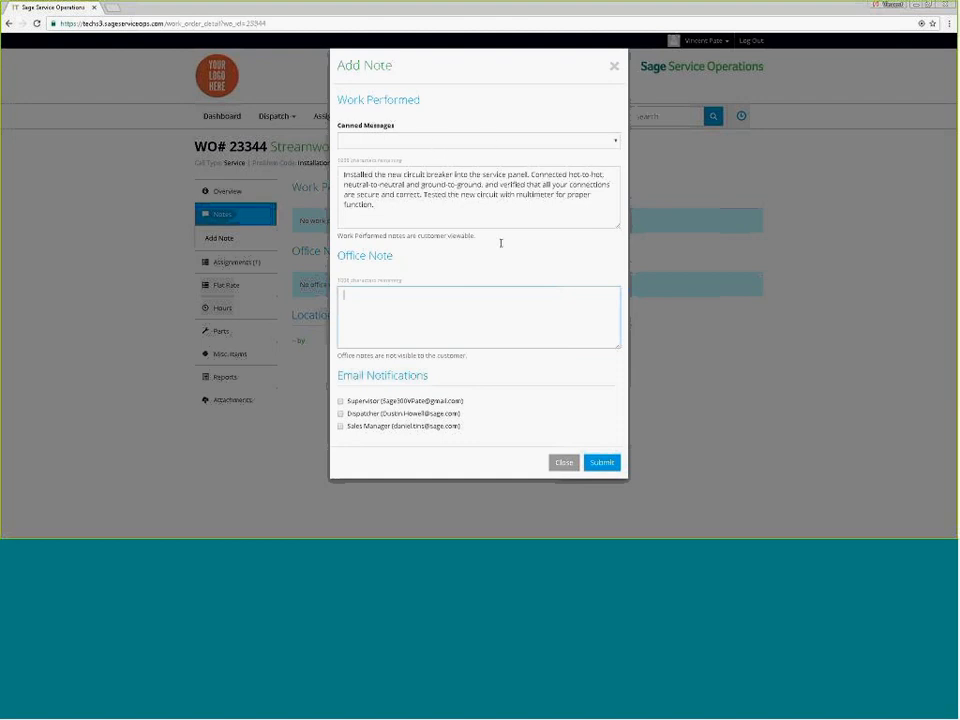
click(603, 464)
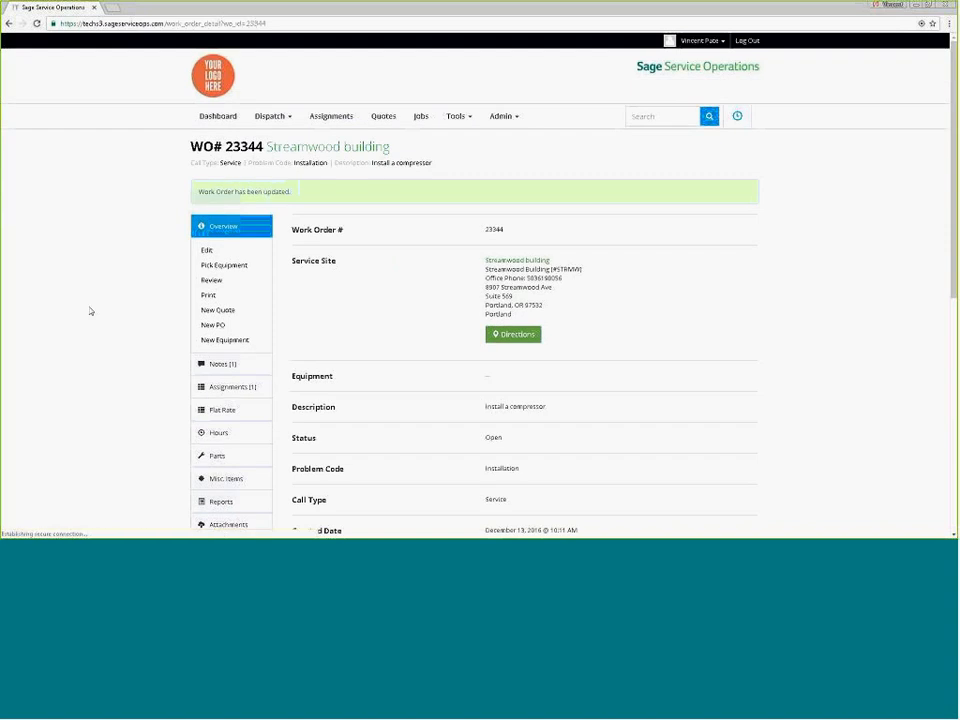
Step: Update the technician's assignment on the work order to the Start status, dated 12/13/2016 at 10:15am
click(232, 390)
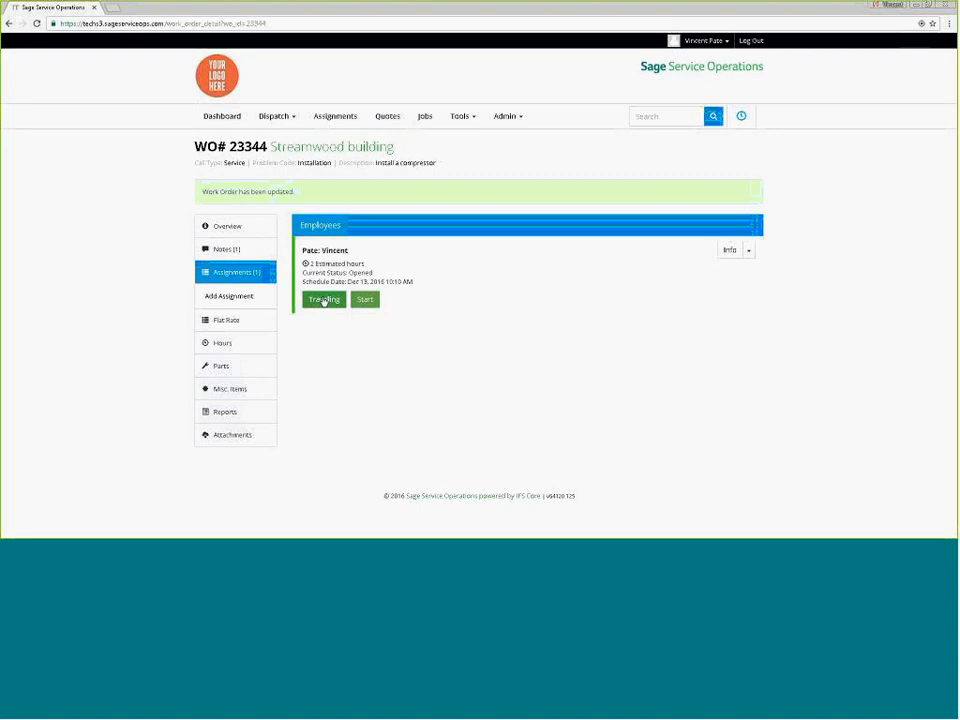
click(362, 301)
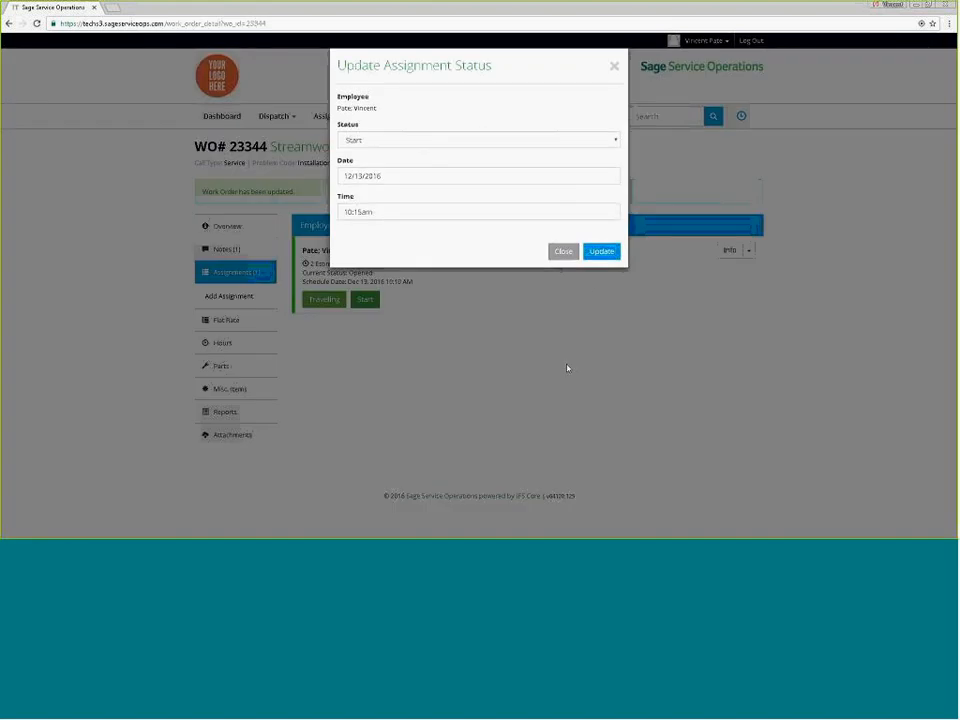
click(601, 252)
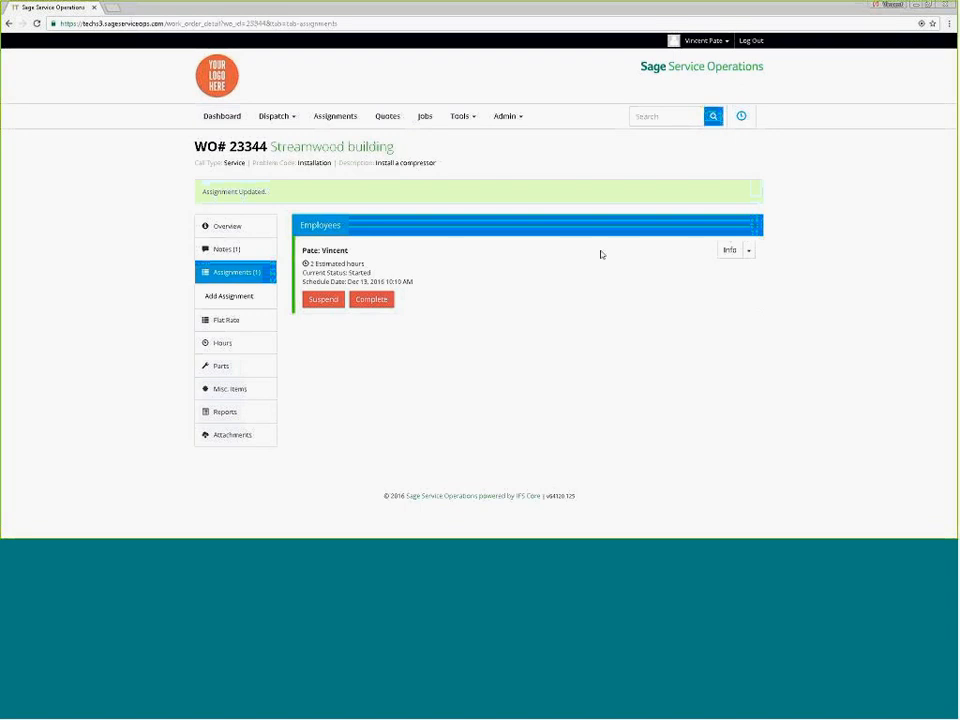
Step: Add 2 hours of REG labor dated 12/13/2016 with repair type E - Replaced breaker to the work order
click(218, 343)
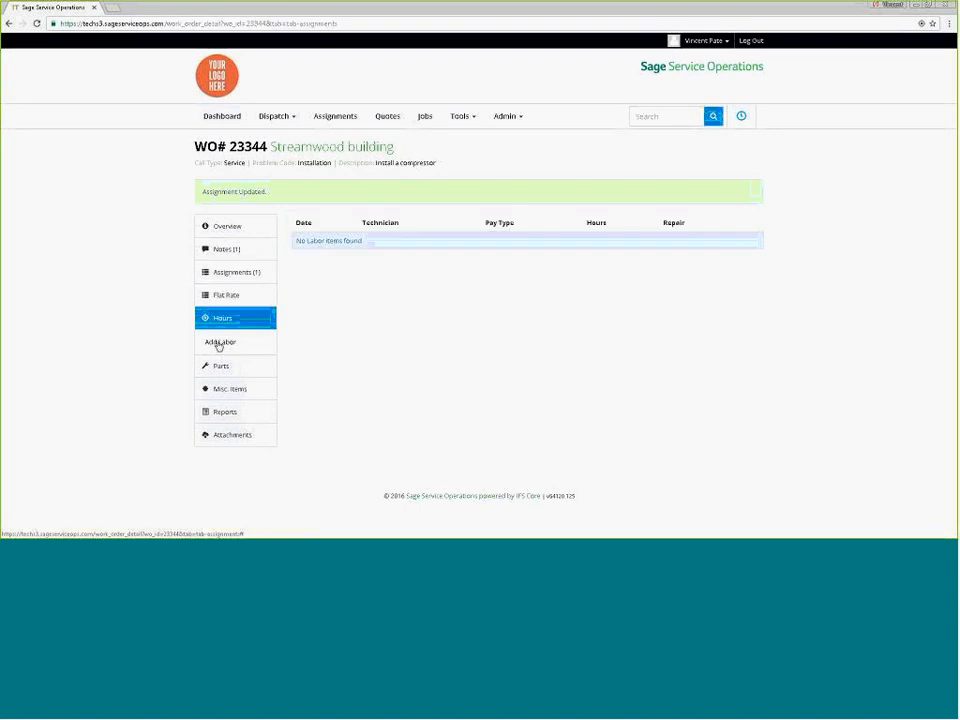
click(218, 345)
click(448, 217)
text(2)
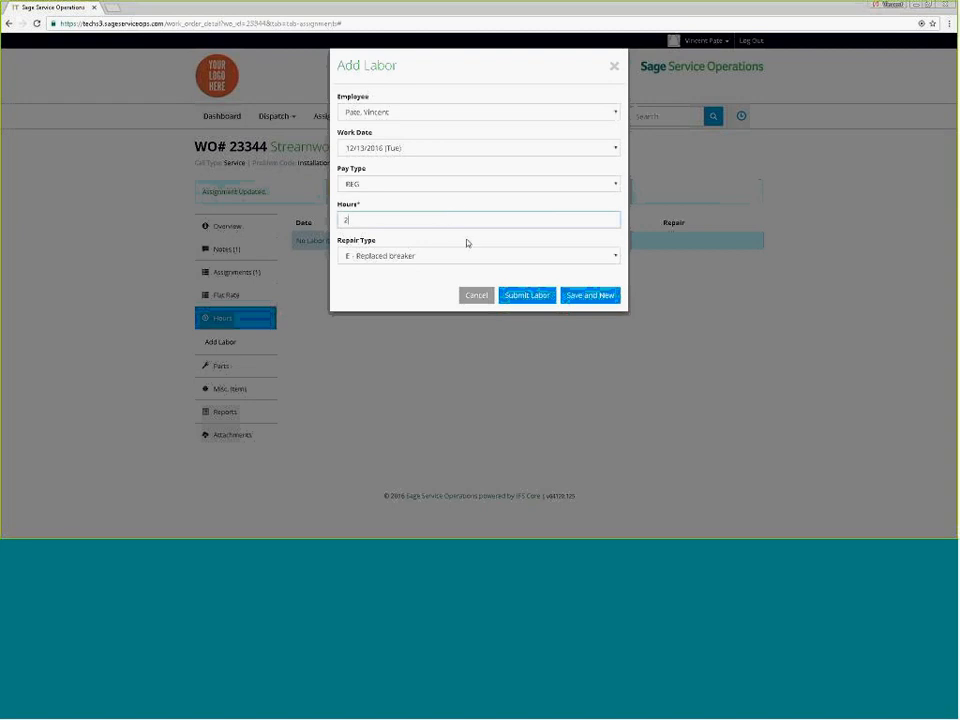
click(525, 298)
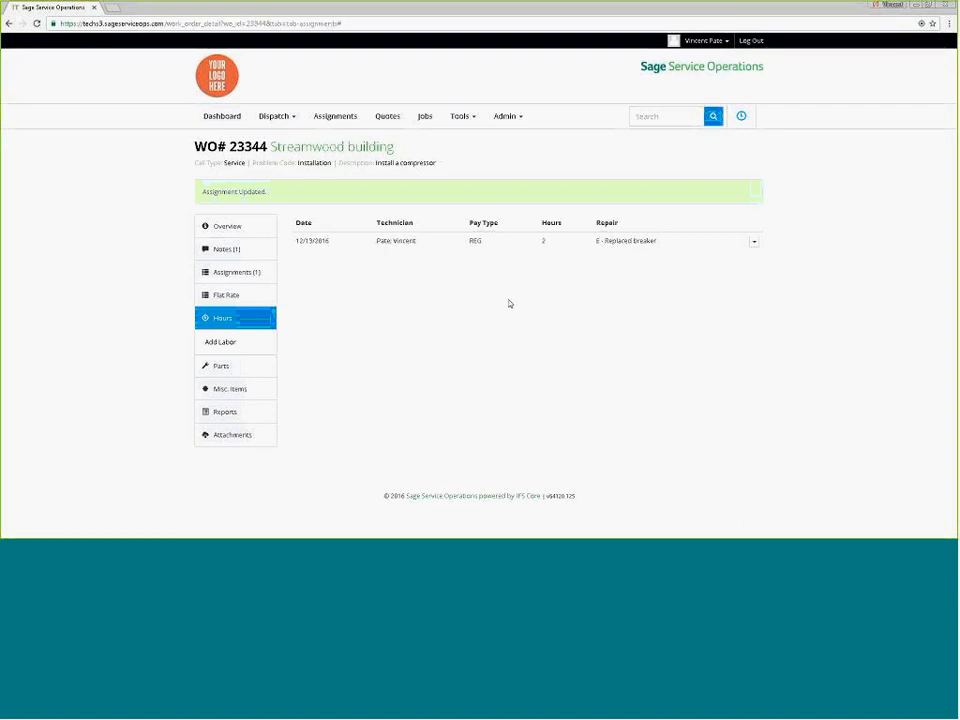
Step: Add one #12 THHN Gray Wire (12 THHN GY) from Main Stock to the work order's parts, found by searching for wire
click(224, 367)
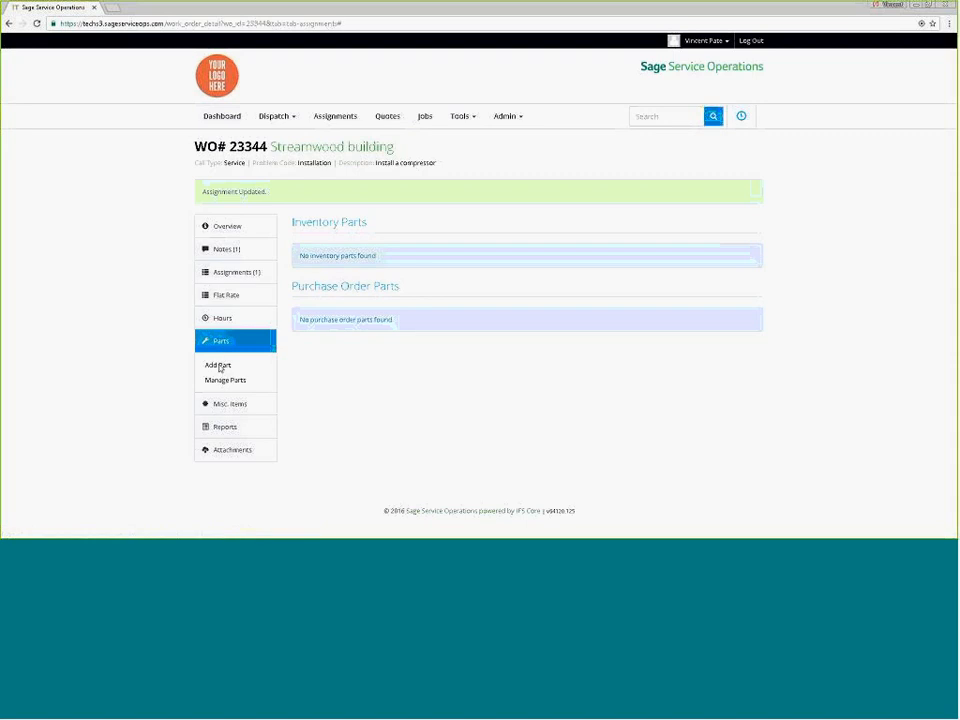
click(219, 366)
click(348, 113)
text(wire)
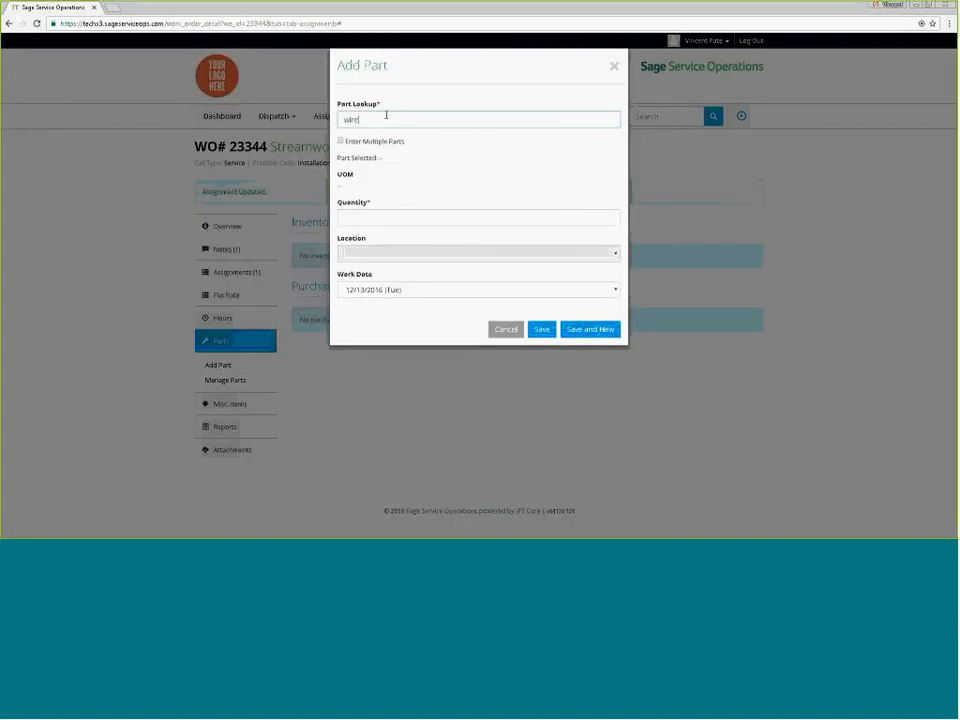
click(400, 155)
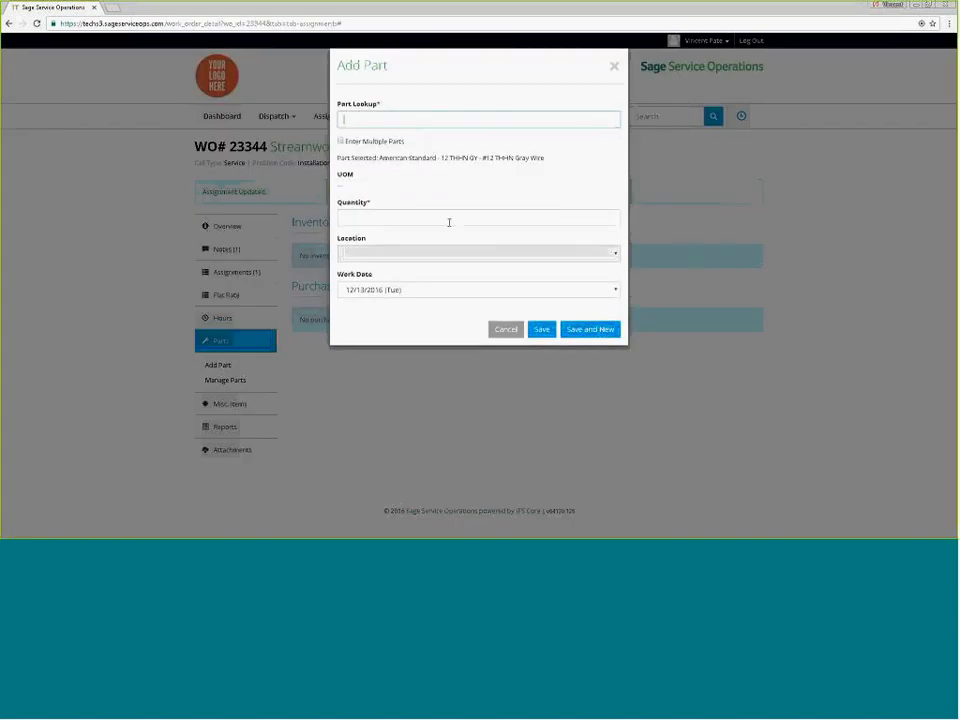
click(461, 257)
click(466, 254)
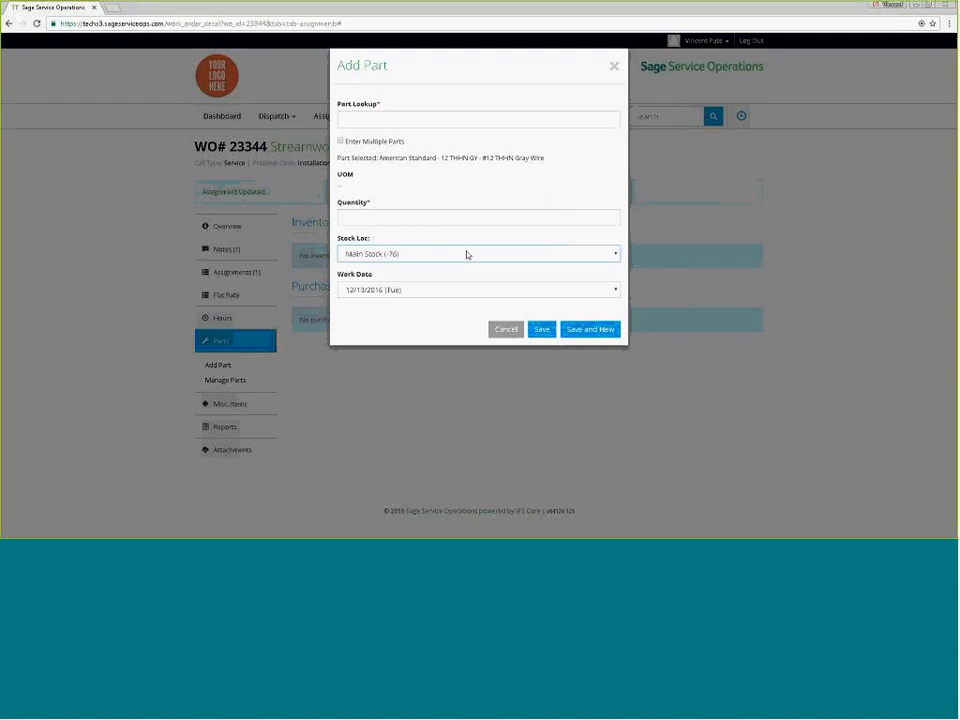
click(441, 218)
text(1)
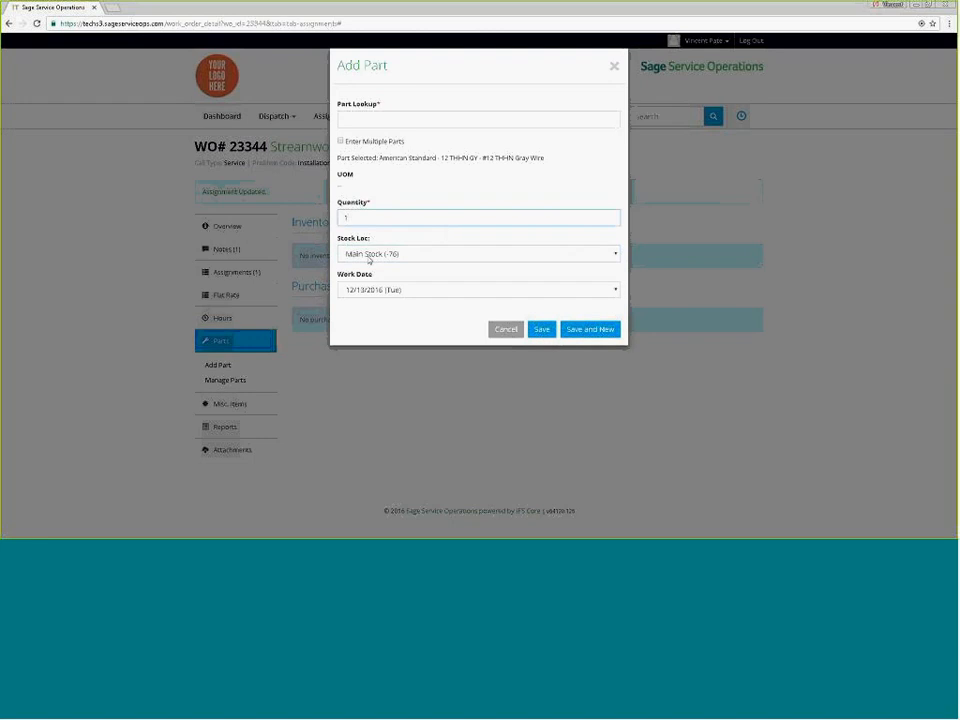
click(542, 331)
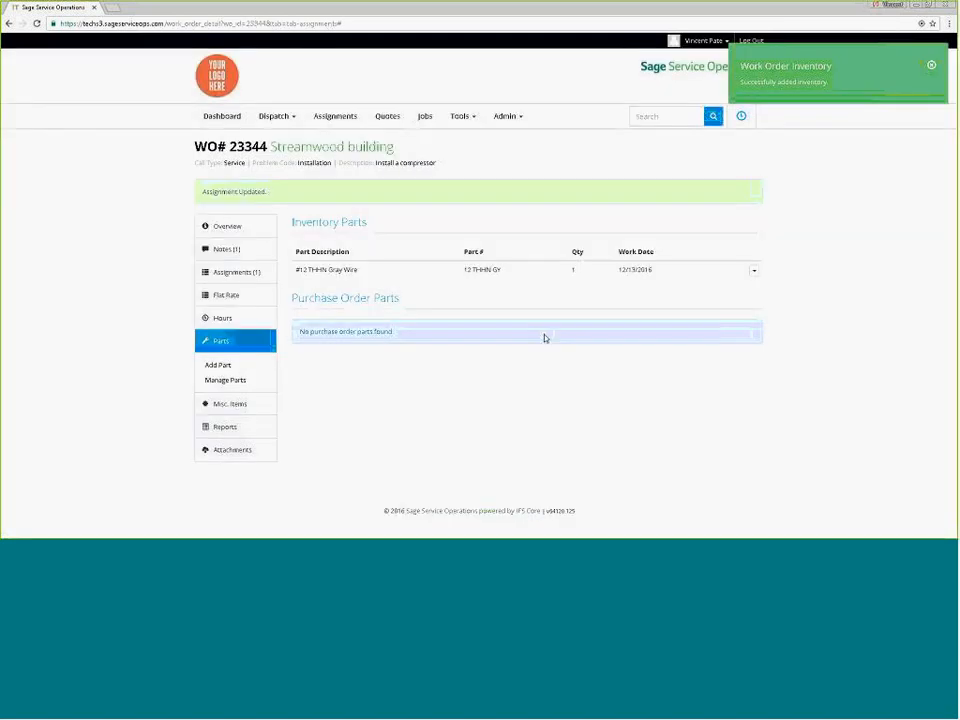
Step: Add a miscellaneous item named Compressor with quantity 1 and work date 12/13/2016 to the work order
click(218, 228)
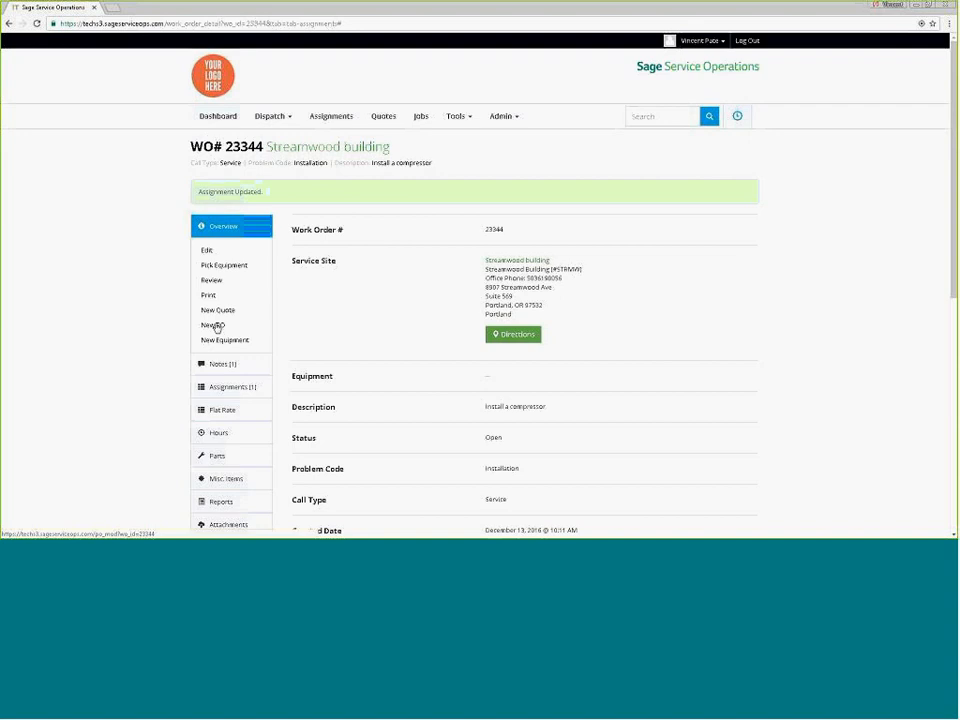
scroll(324, 407, down, 2)
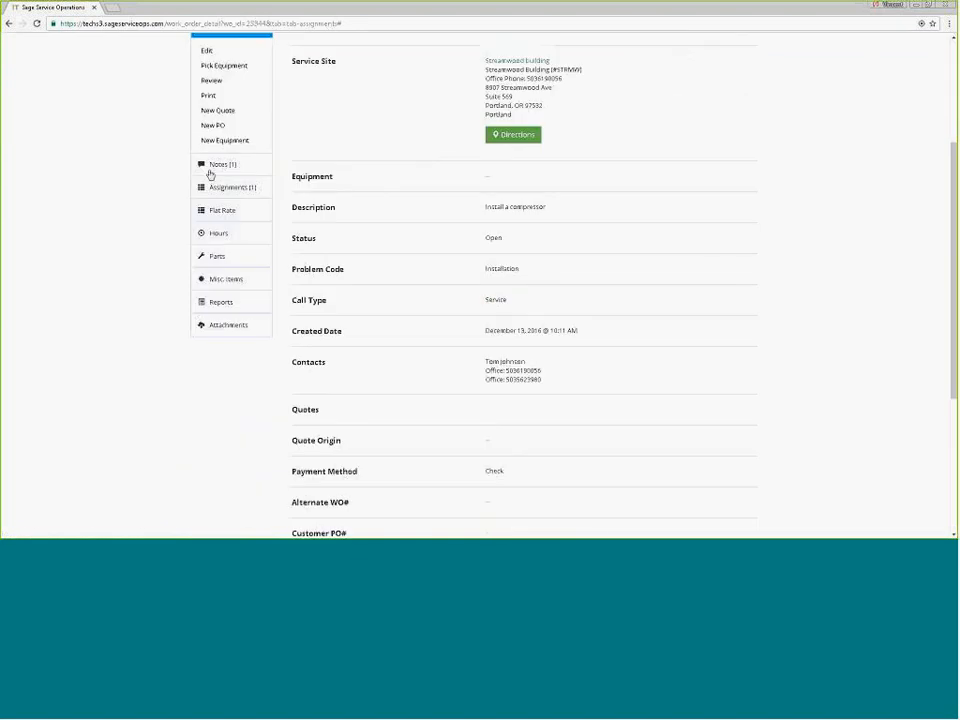
click(213, 279)
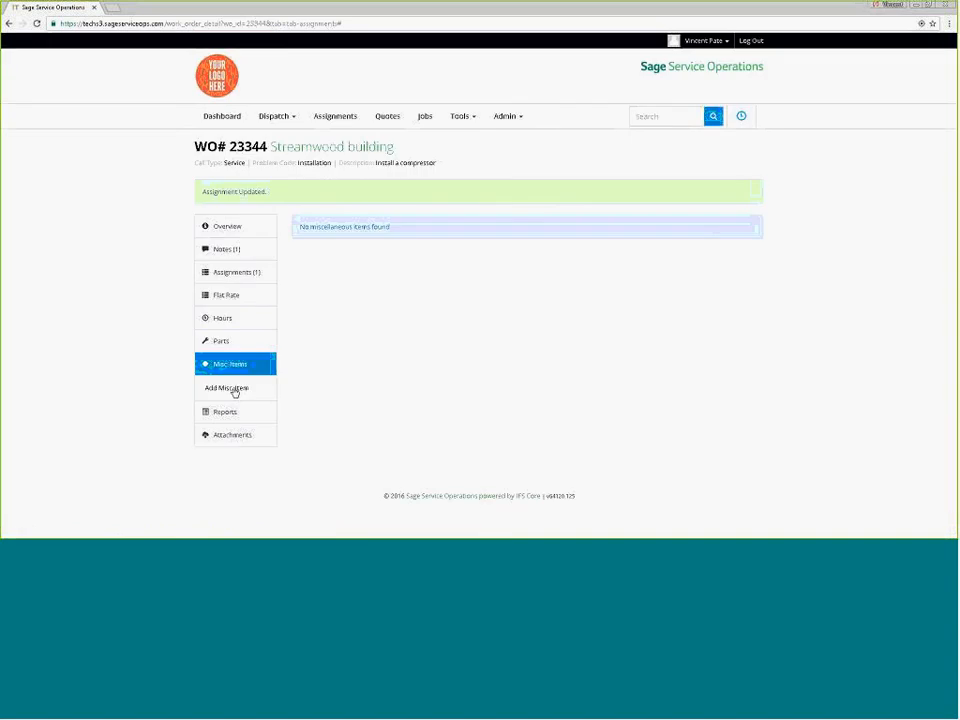
click(234, 390)
click(381, 118)
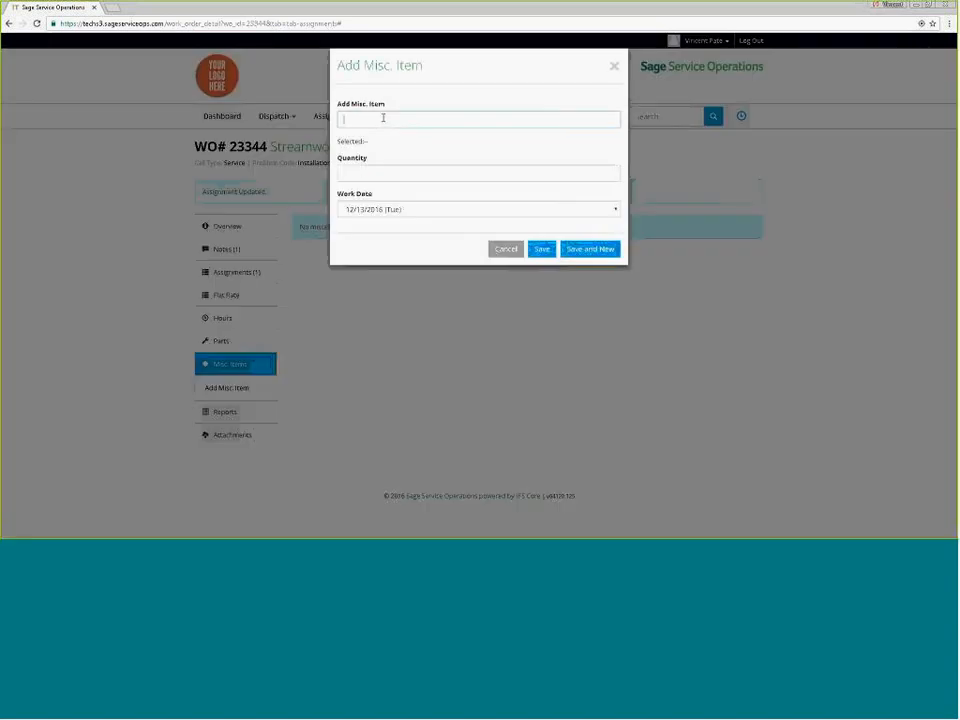
text(1)
key(Tab)
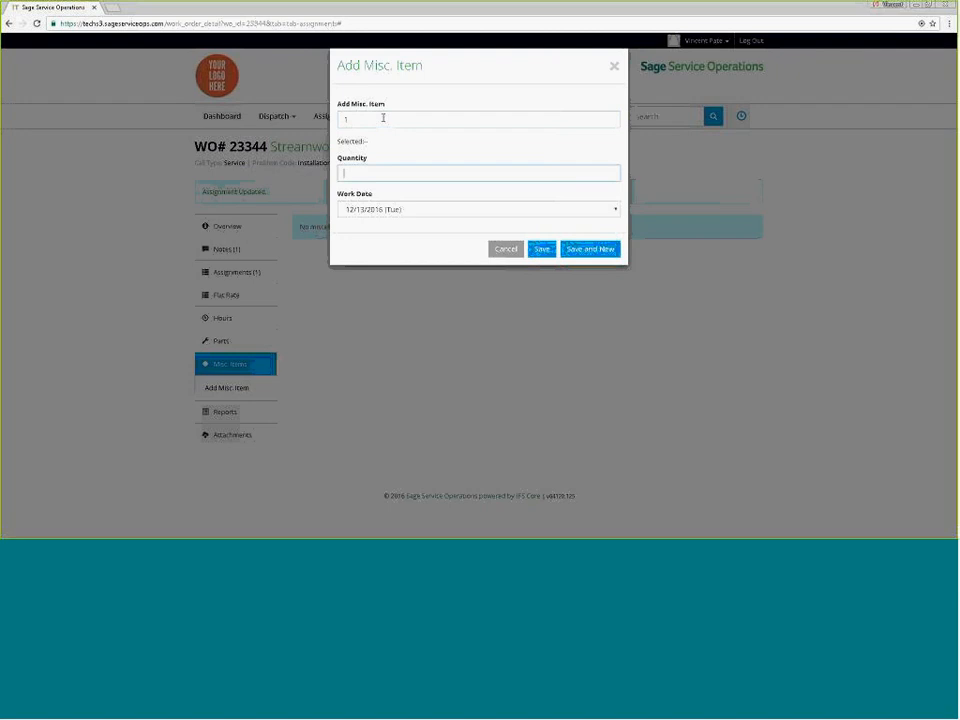
key(shift+Tab)
text(ressor)
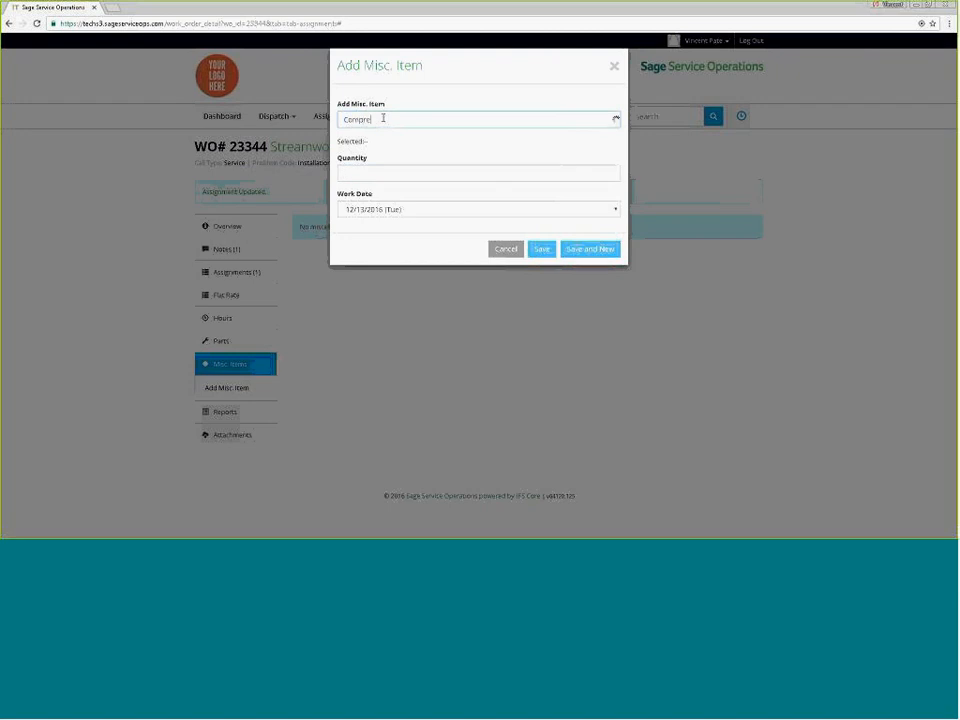
key(Tab)
text(1)
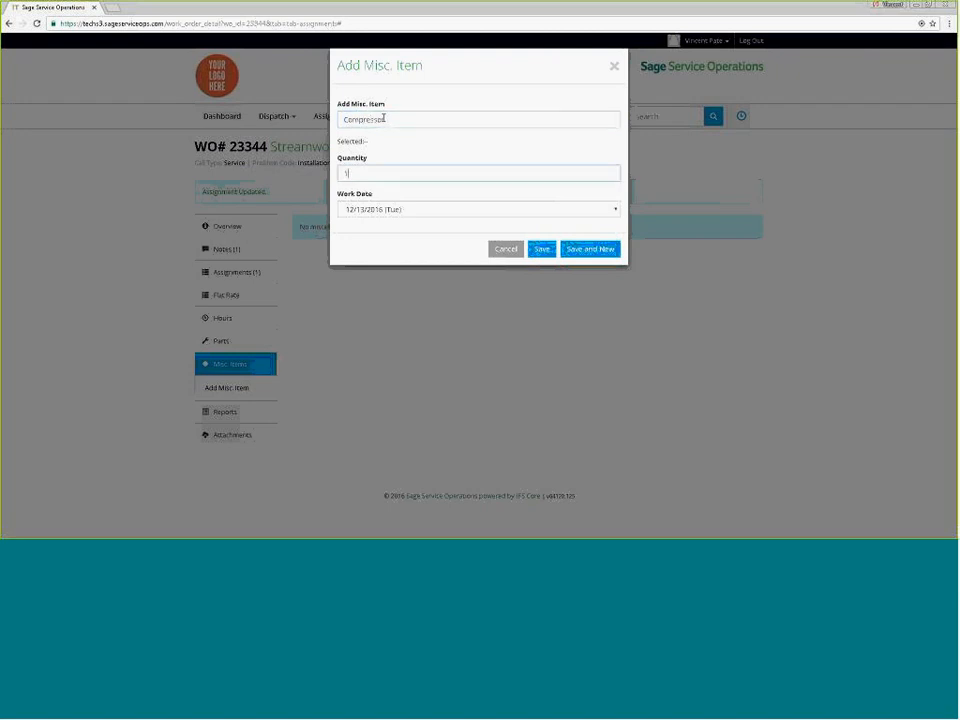
click(541, 248)
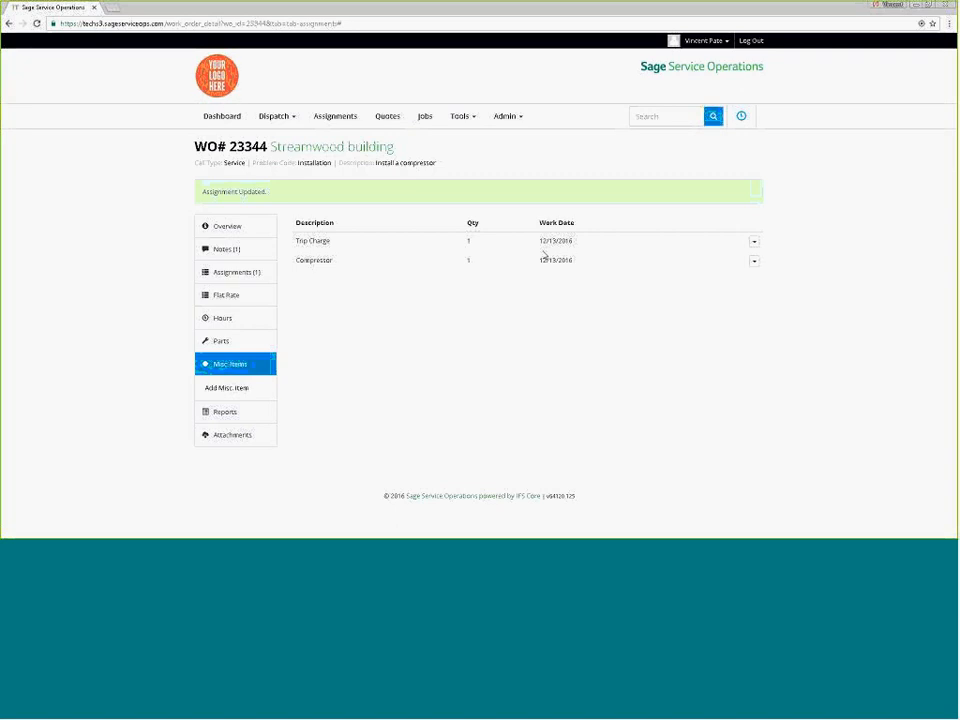
Step: Create the work order's service report for 12/13/2016 and remove the last empty row from its parts table
click(258, 435)
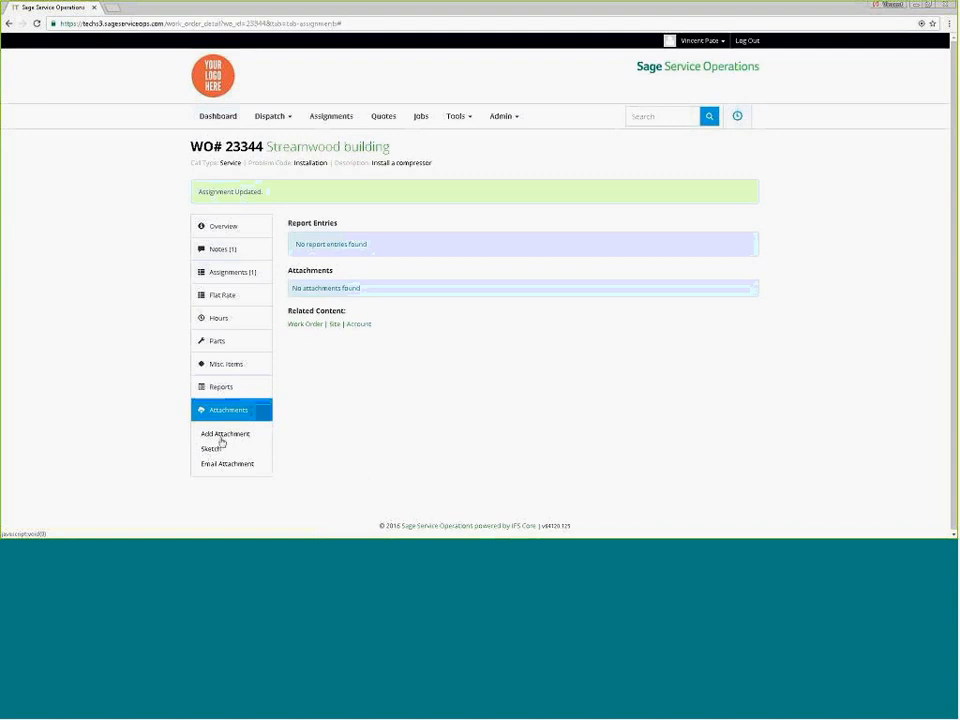
click(216, 389)
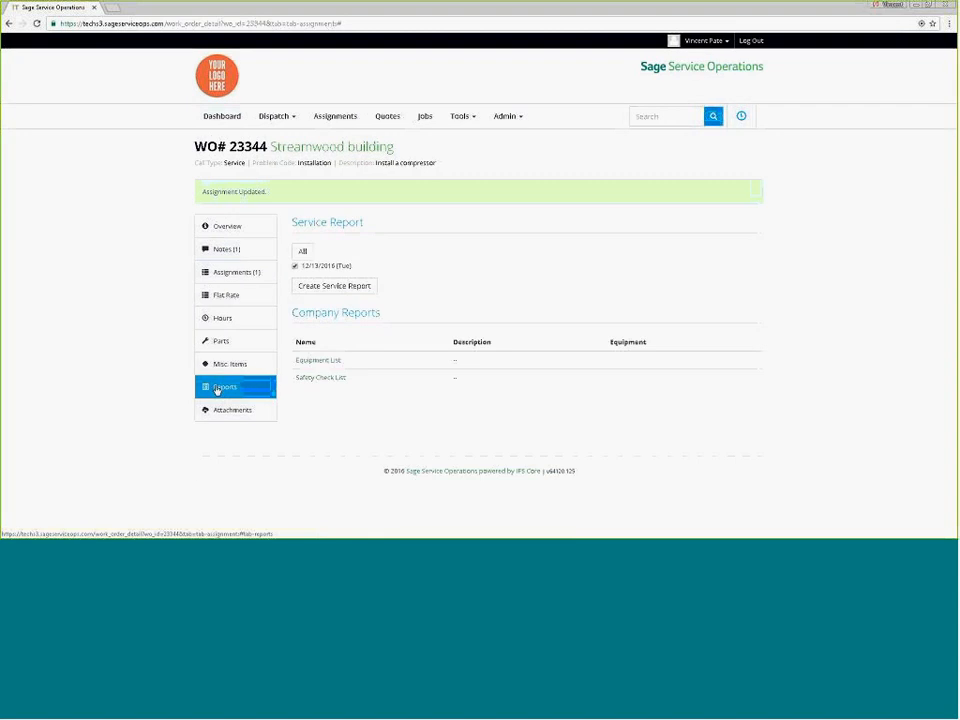
click(361, 296)
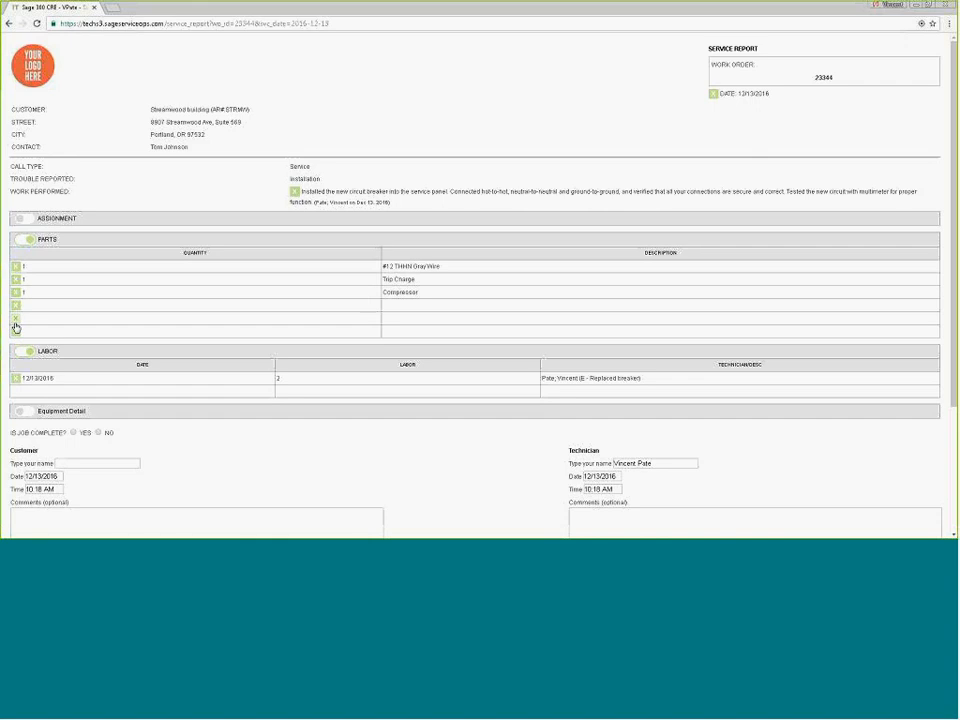
click(15, 330)
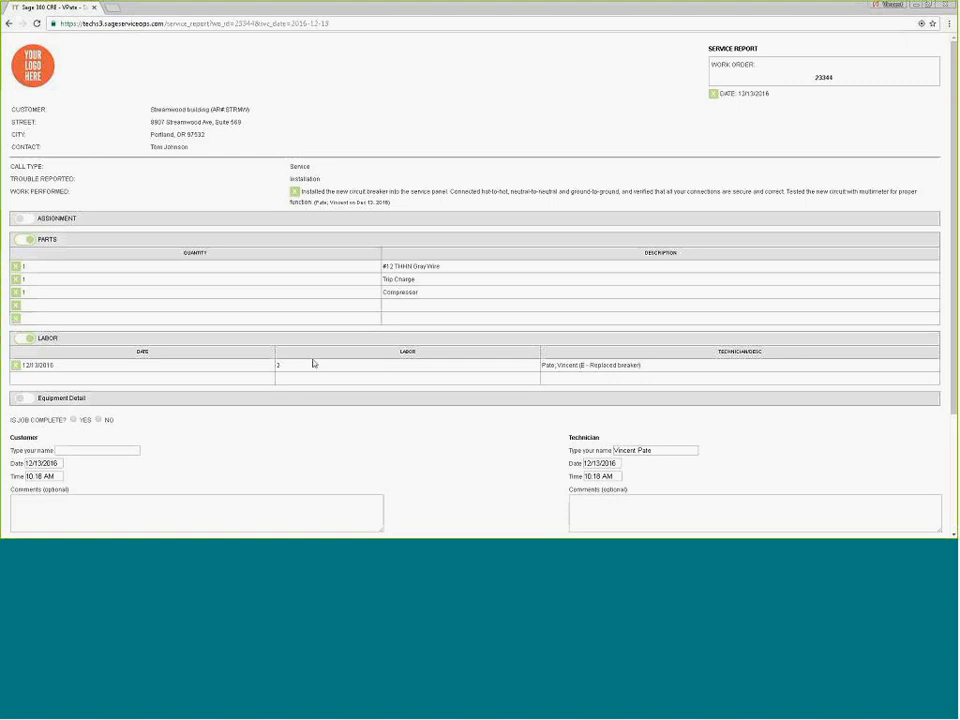
Step: Draw a freehand customer signature on the service report and accept the terms of the agreement
scroll(313, 362, down, 3)
click(184, 469)
drag(328, 114, 699, 143)
click(107, 45)
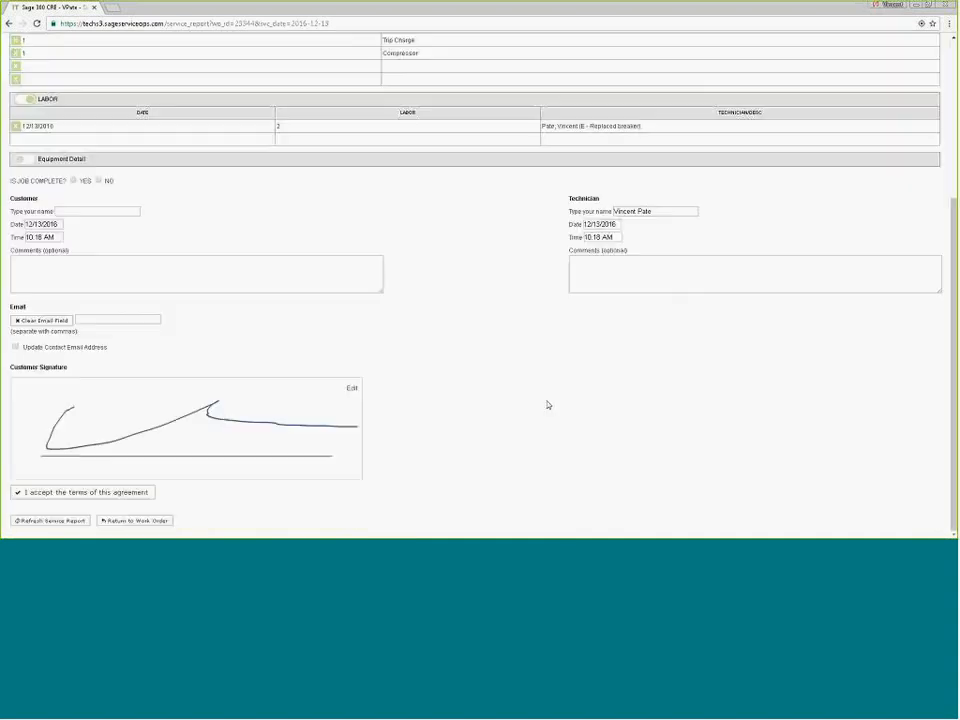
click(107, 492)
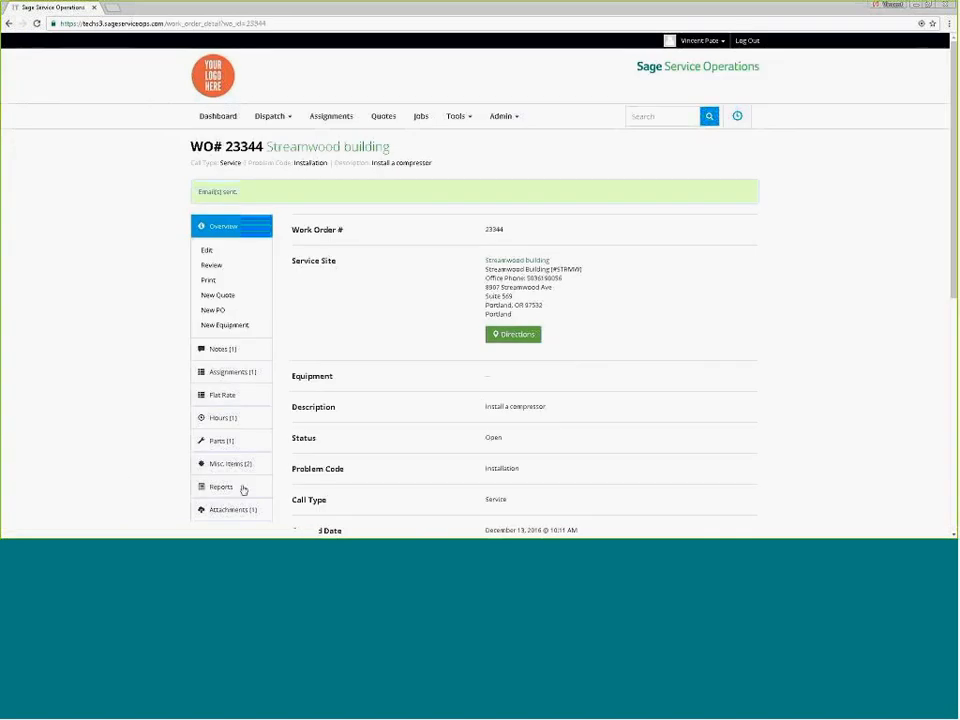
Step: Open the service report PDF attached to the work order, review it and close it again
click(225, 511)
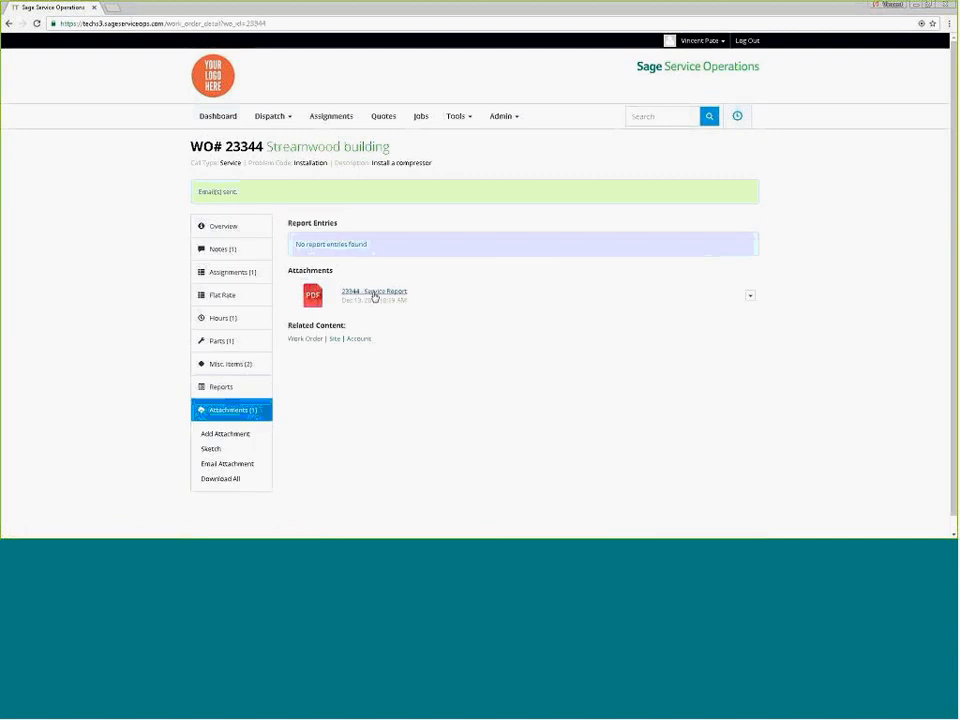
click(374, 292)
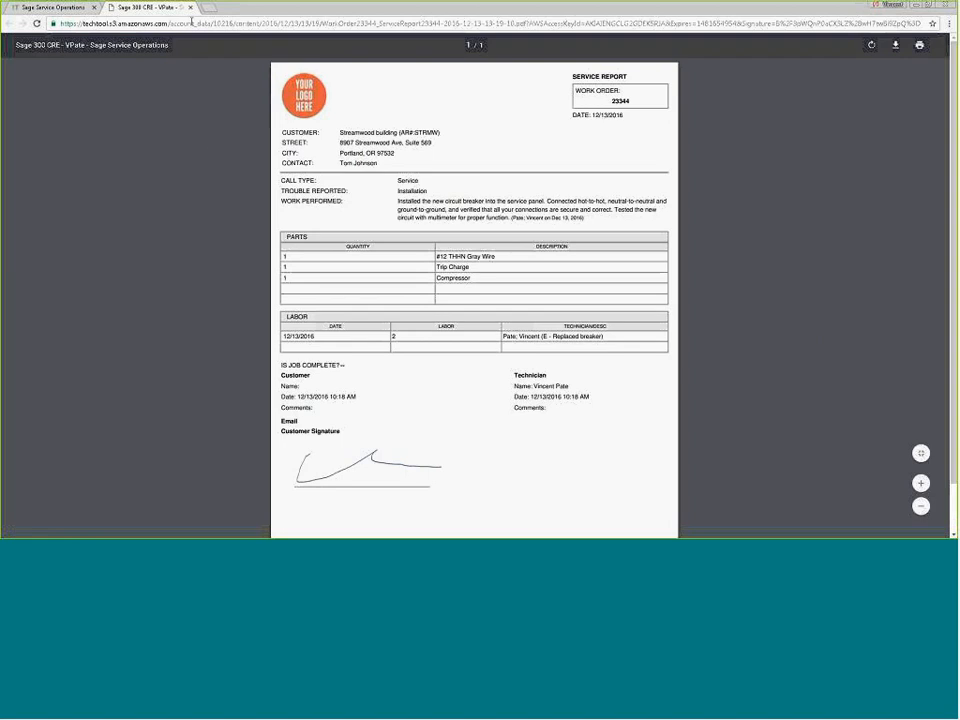
click(191, 9)
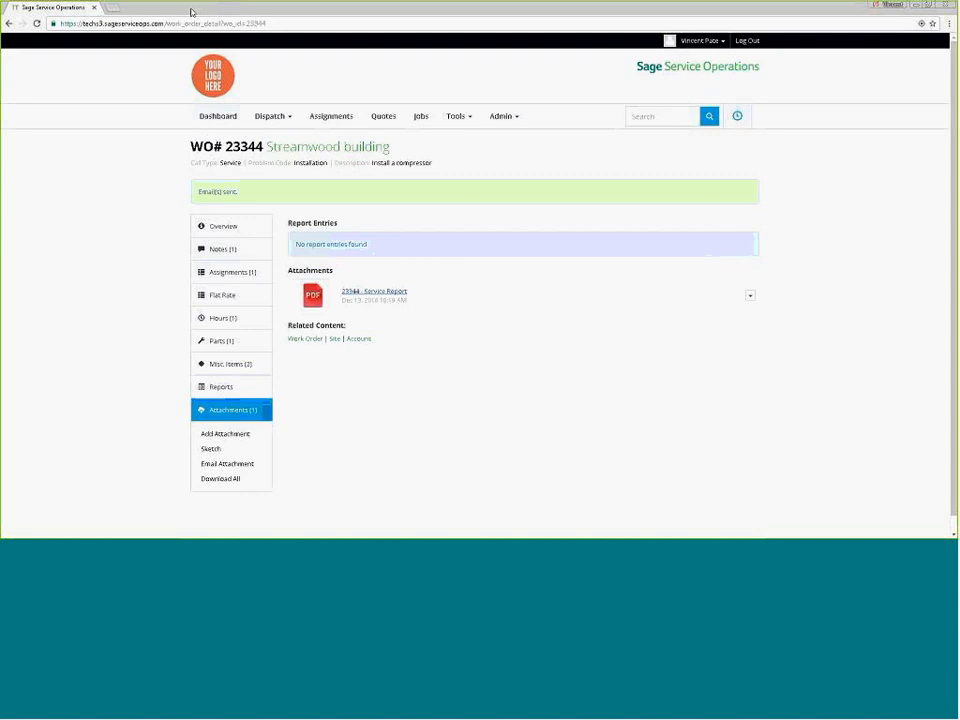
Step: Update the technician's assignment on the work order to Complete, dated 12/13/2016 at 10:19am
click(230, 274)
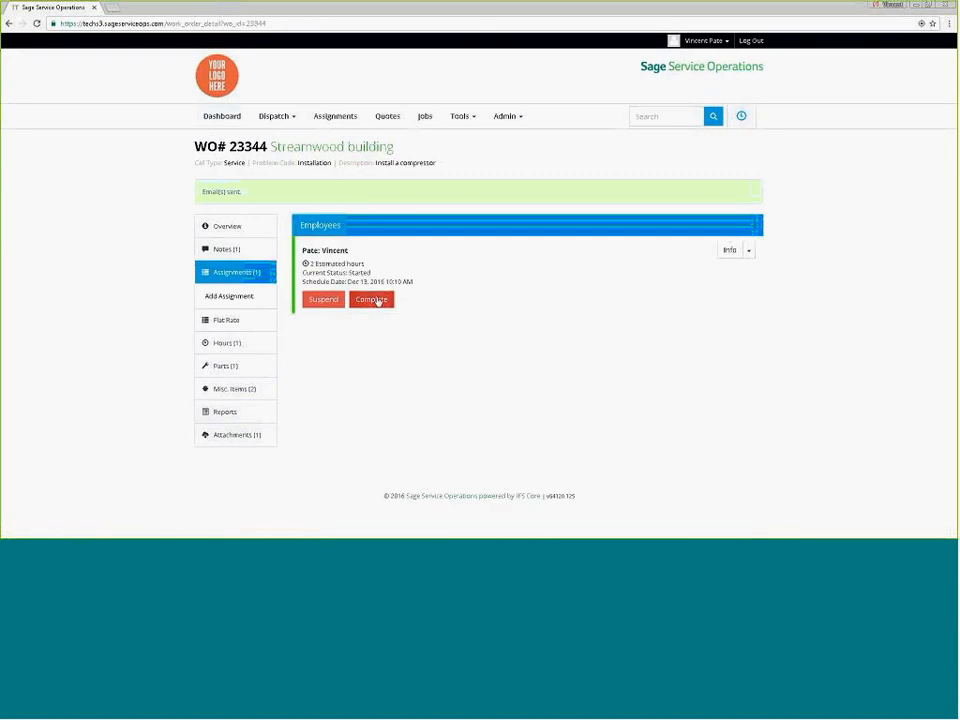
click(378, 300)
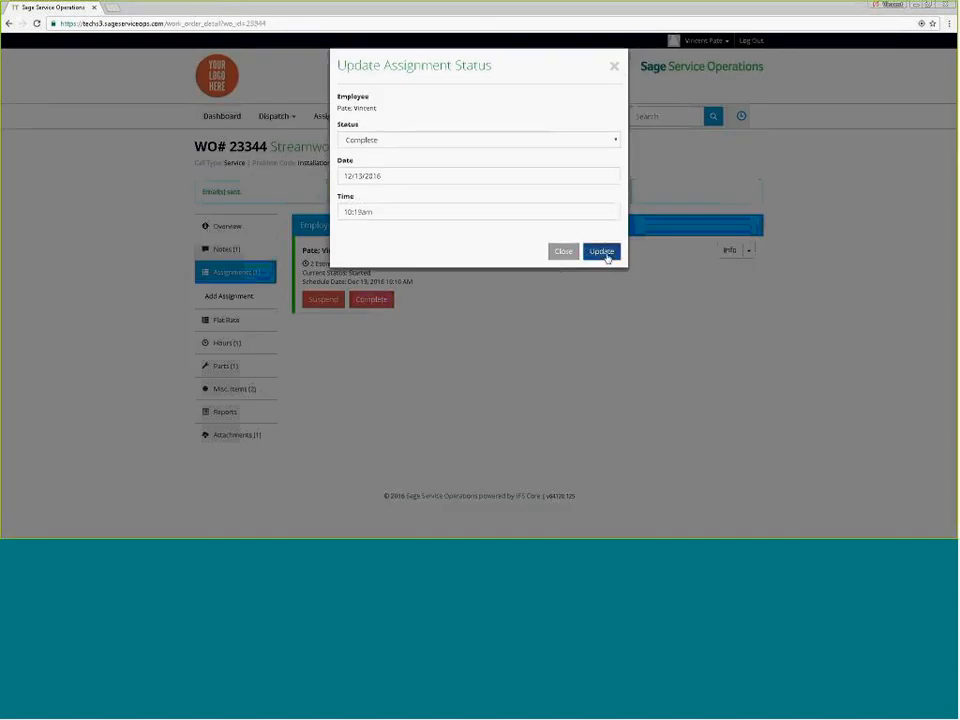
click(604, 253)
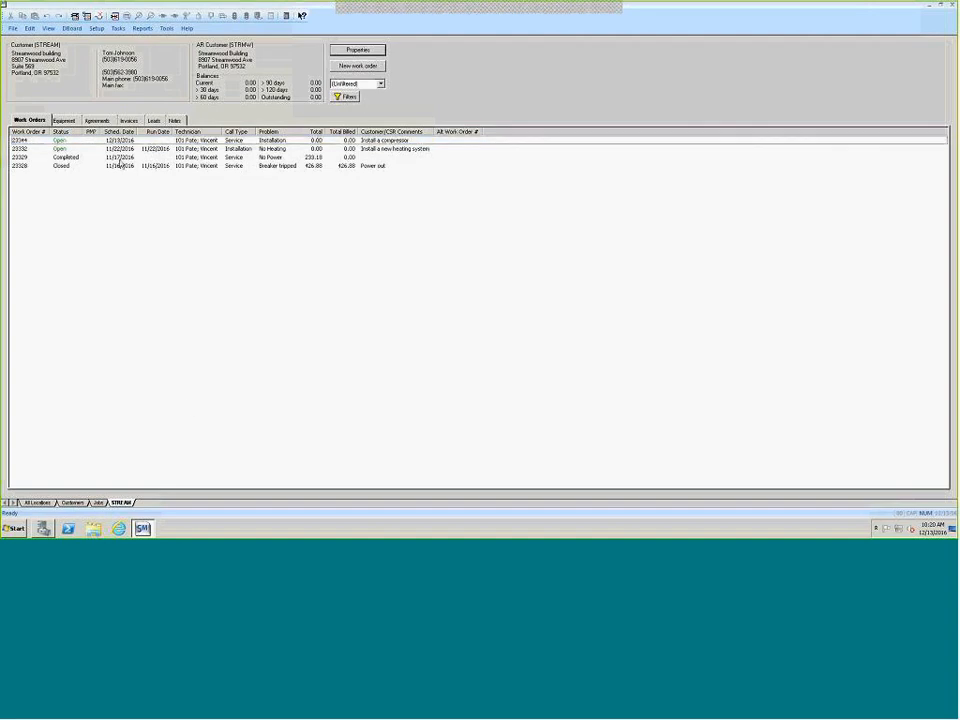
Step: In Service Management, review the register, assignments and Work Performed note of Streamwood building's compressor installation work order, then close it without changes
click(88, 141)
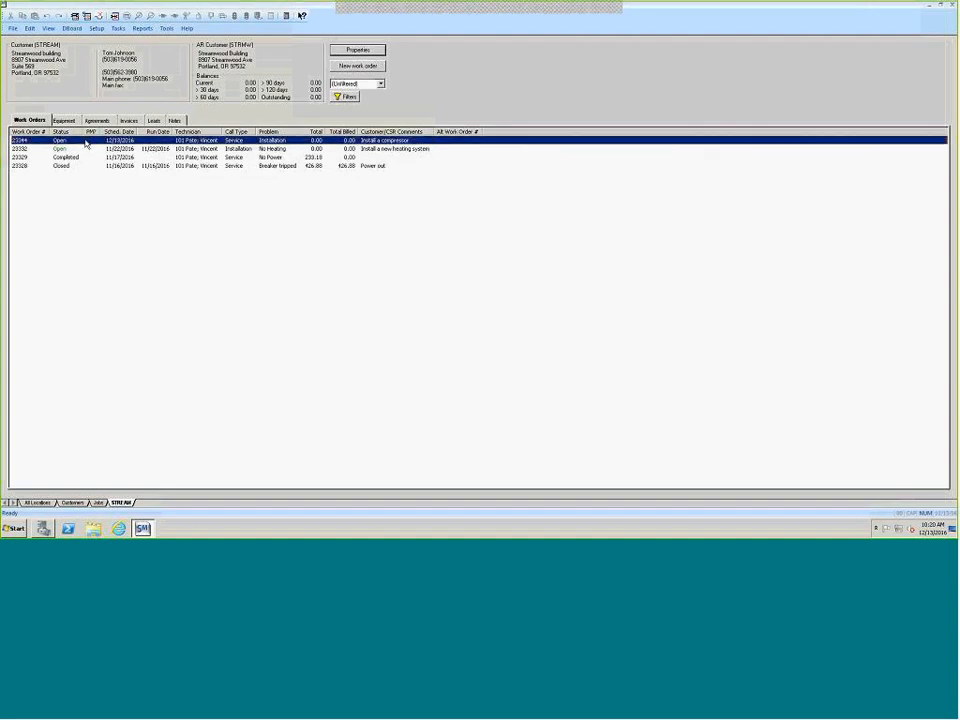
double_click(86, 143)
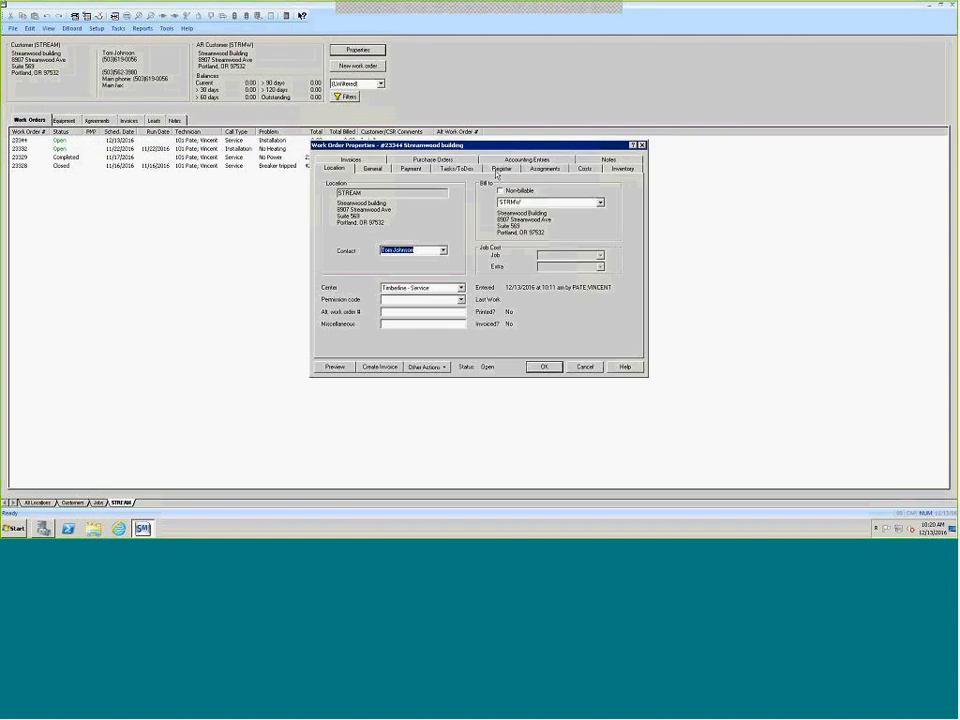
click(498, 169)
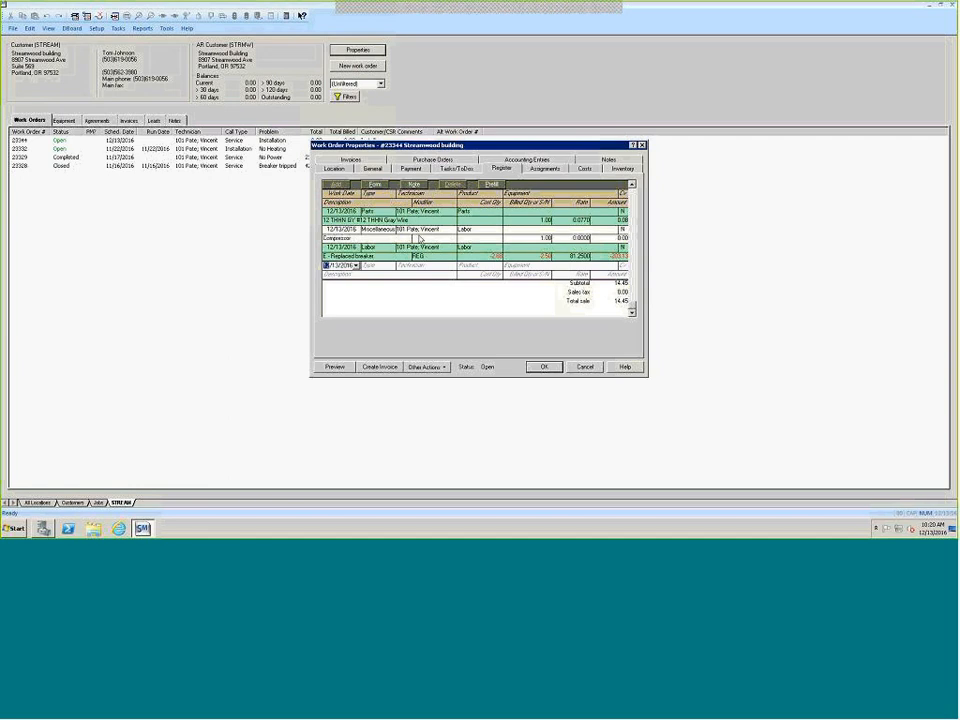
click(548, 169)
click(600, 160)
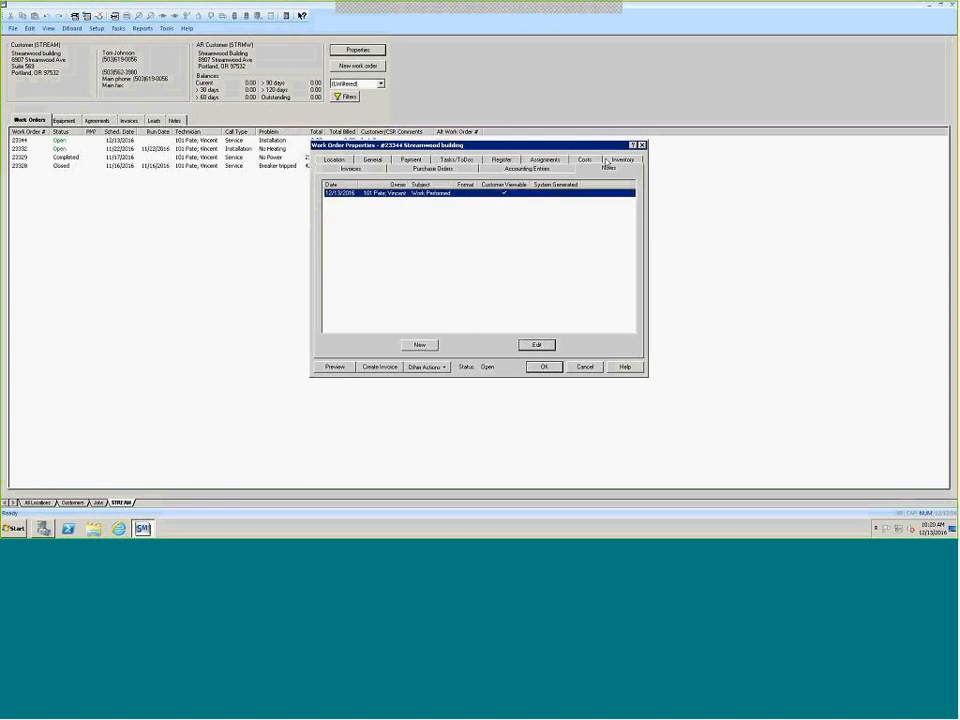
double_click(401, 193)
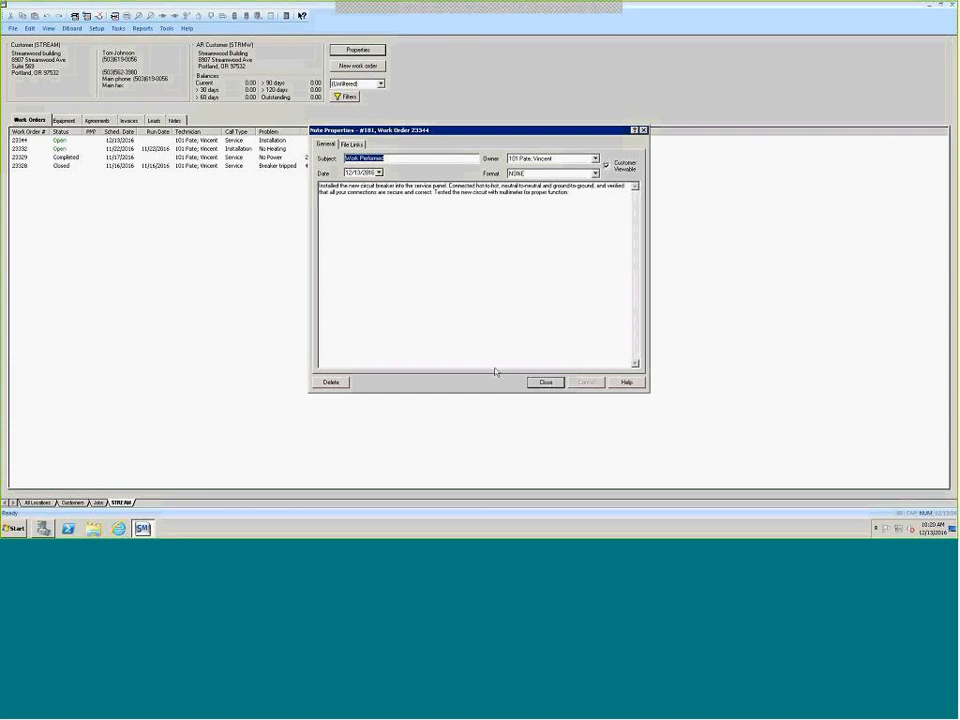
click(545, 383)
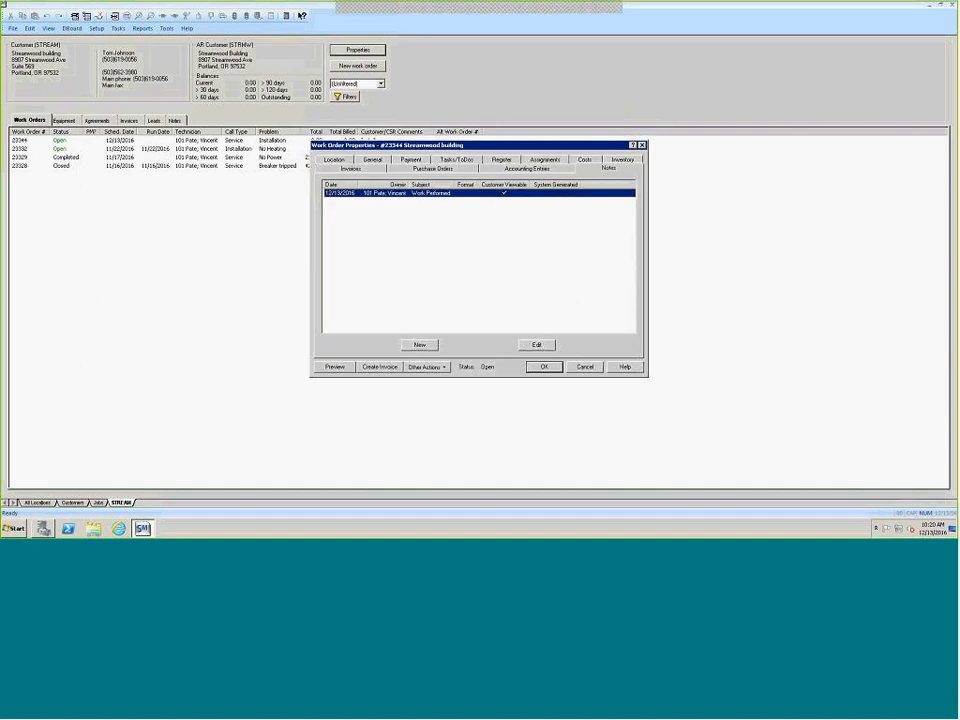
click(580, 368)
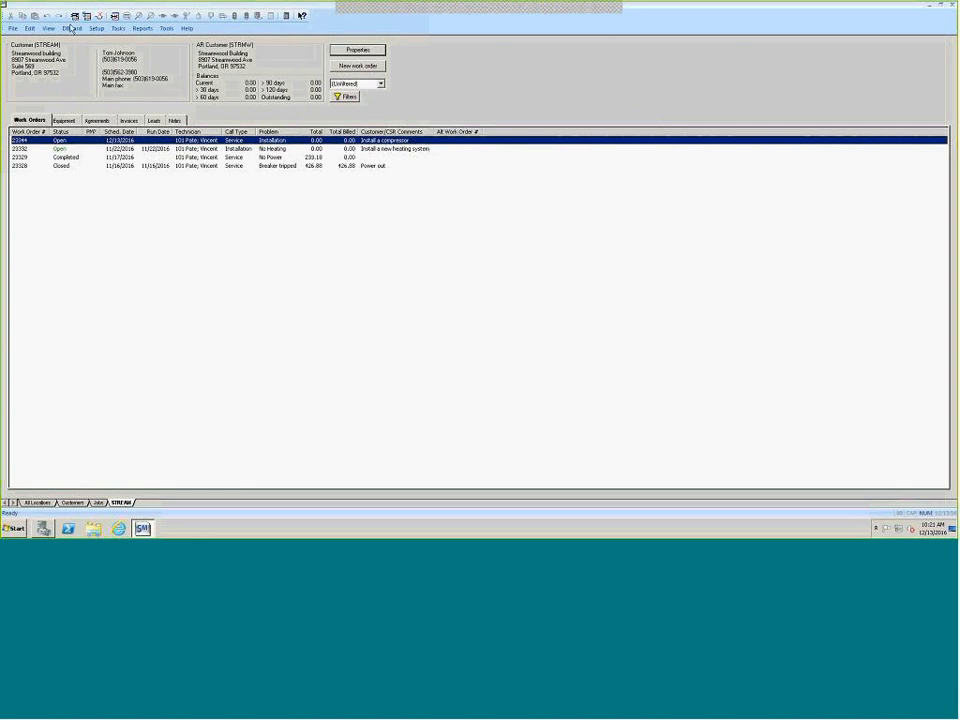
Step: Review the unposted time entries for 12/13/2016 and close them without starting the posting
click(118, 28)
click(118, 28)
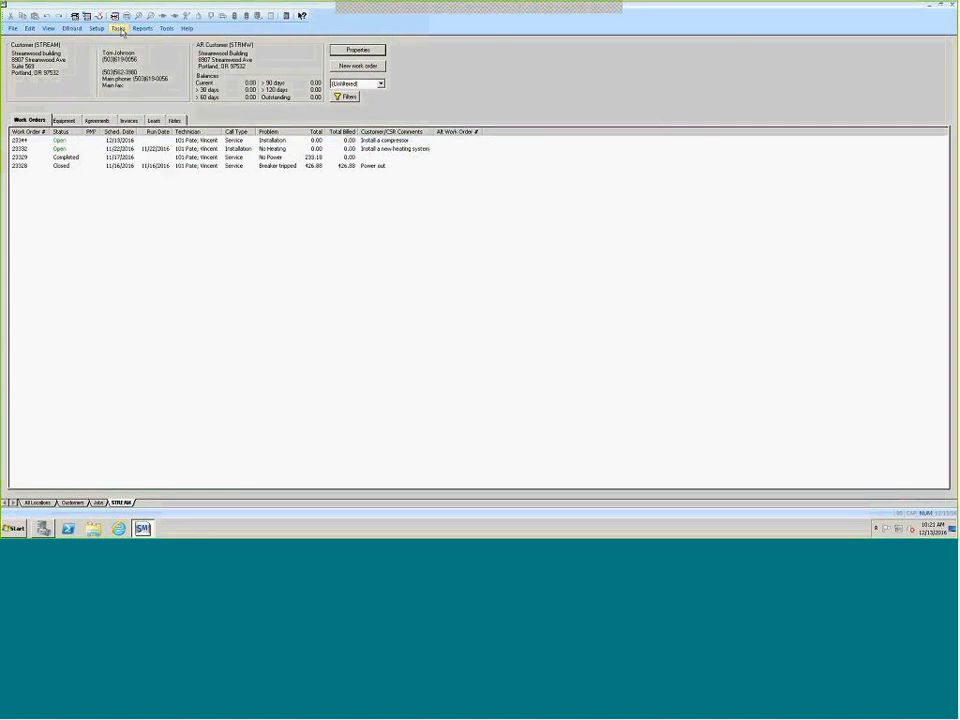
click(117, 29)
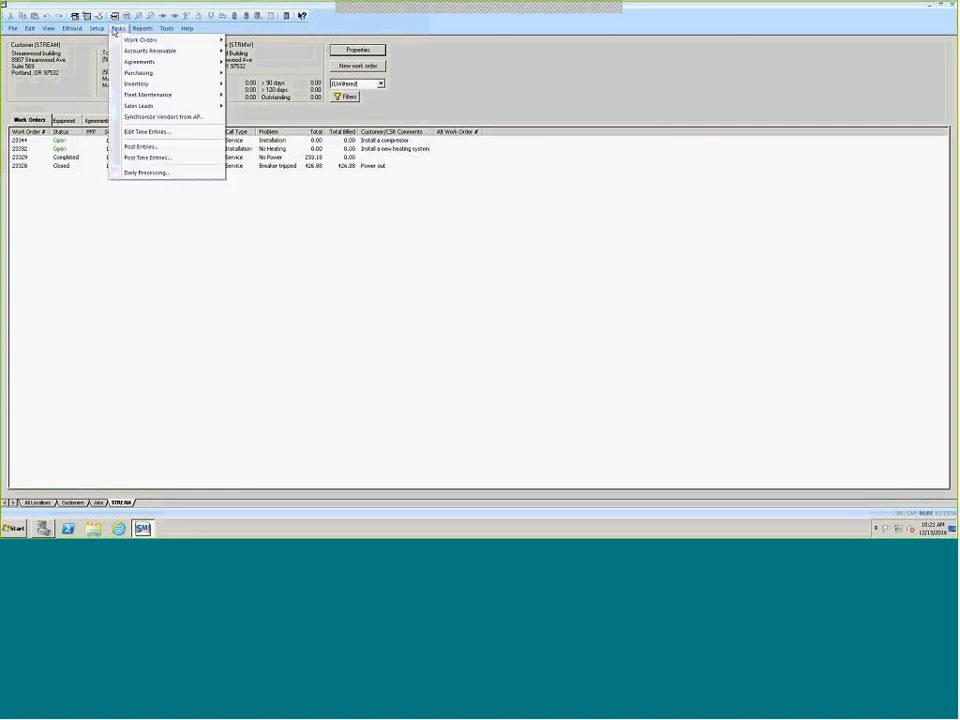
click(147, 131)
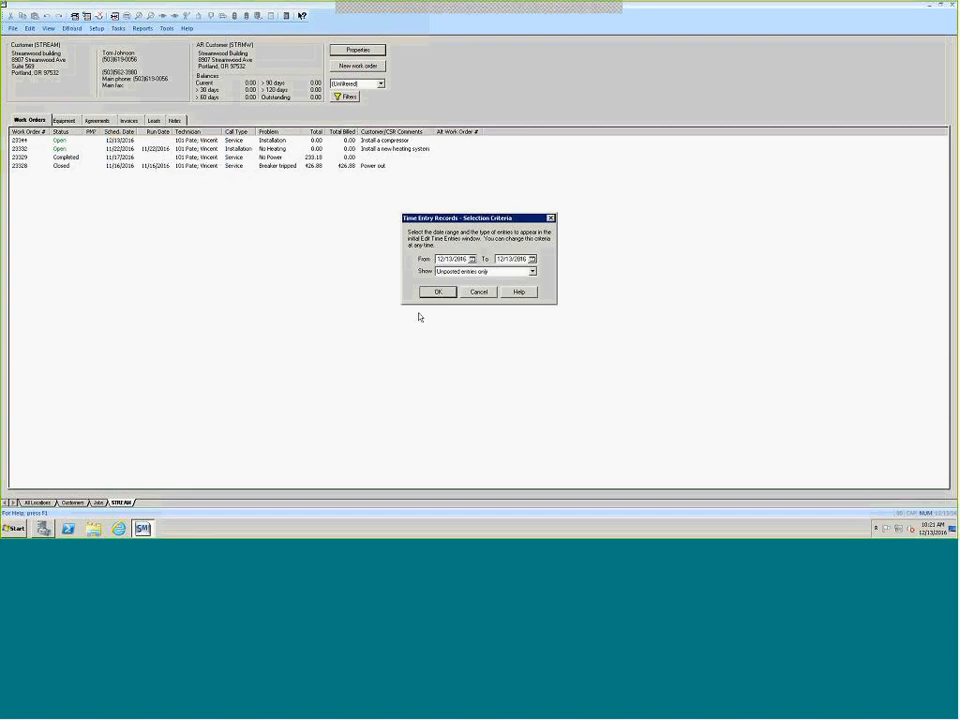
key(Return)
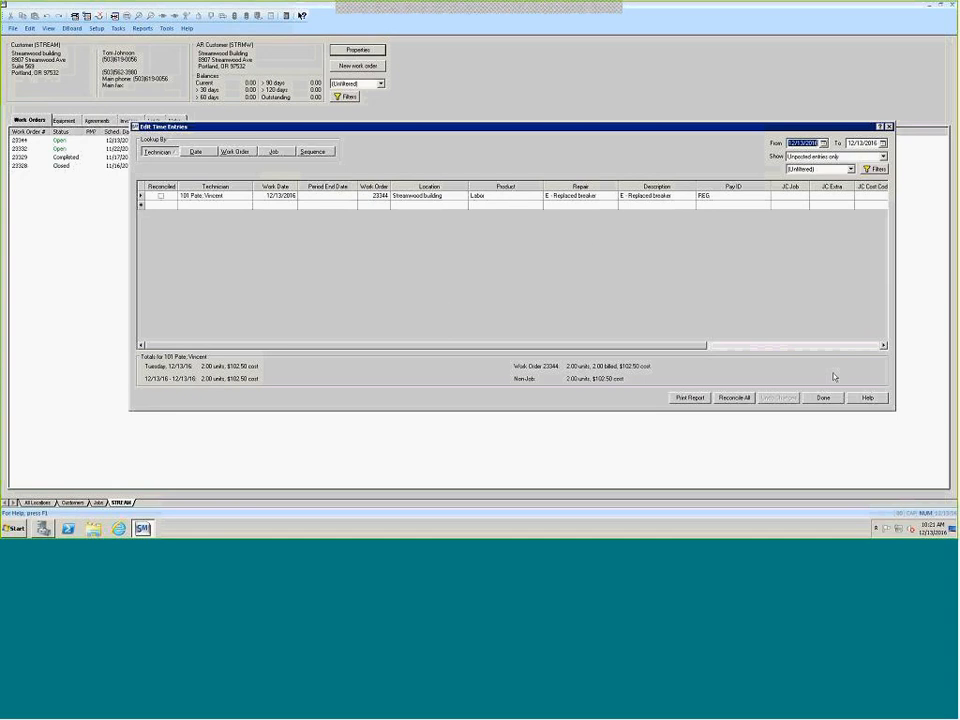
click(823, 397)
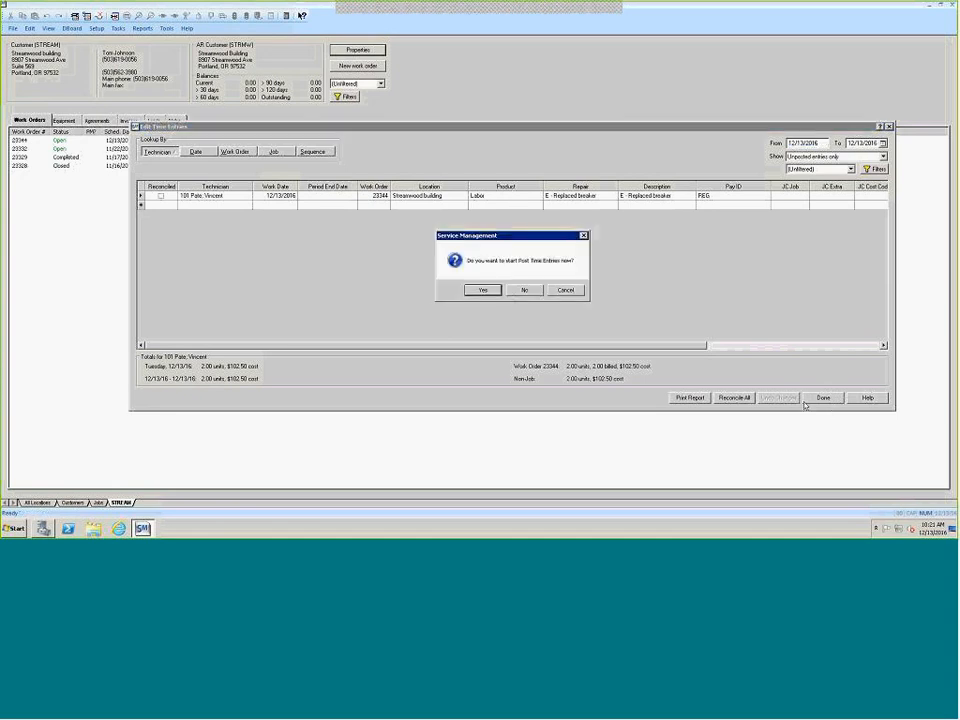
click(525, 290)
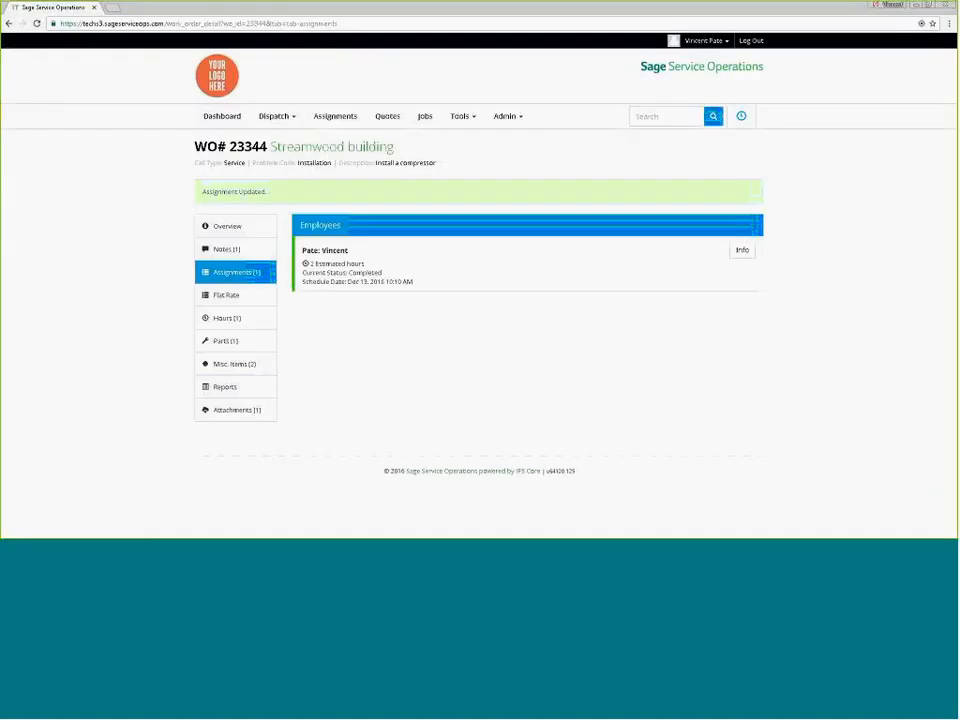
Step: In Sage Service Operations, add a classic time entry of 2 hours of Shop Time for 12/13/2016
click(343, 124)
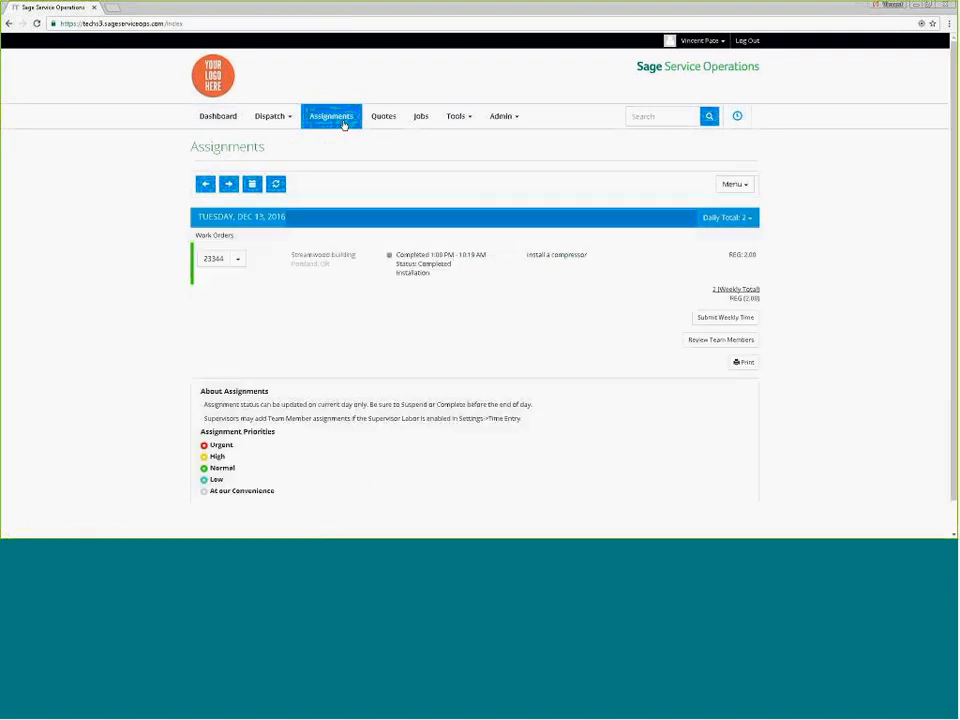
click(732, 187)
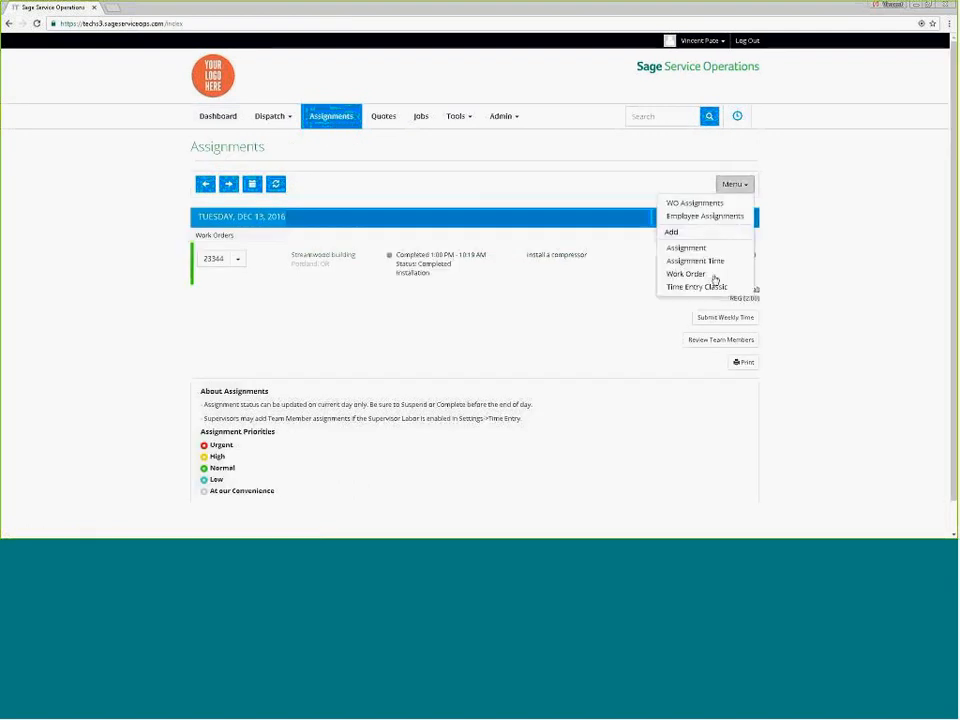
click(697, 287)
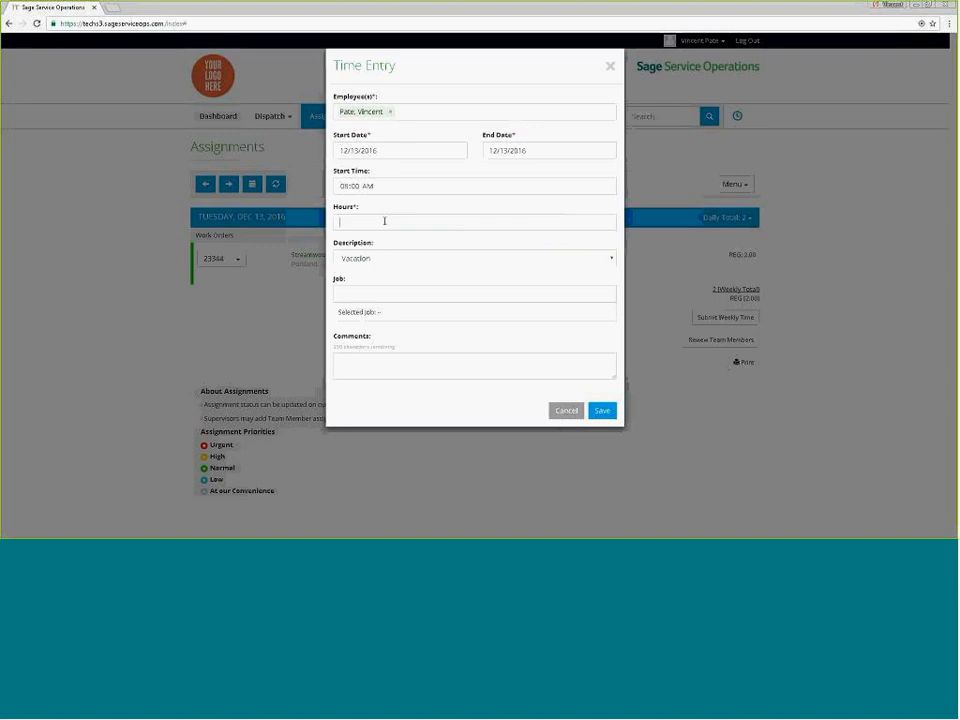
click(386, 221)
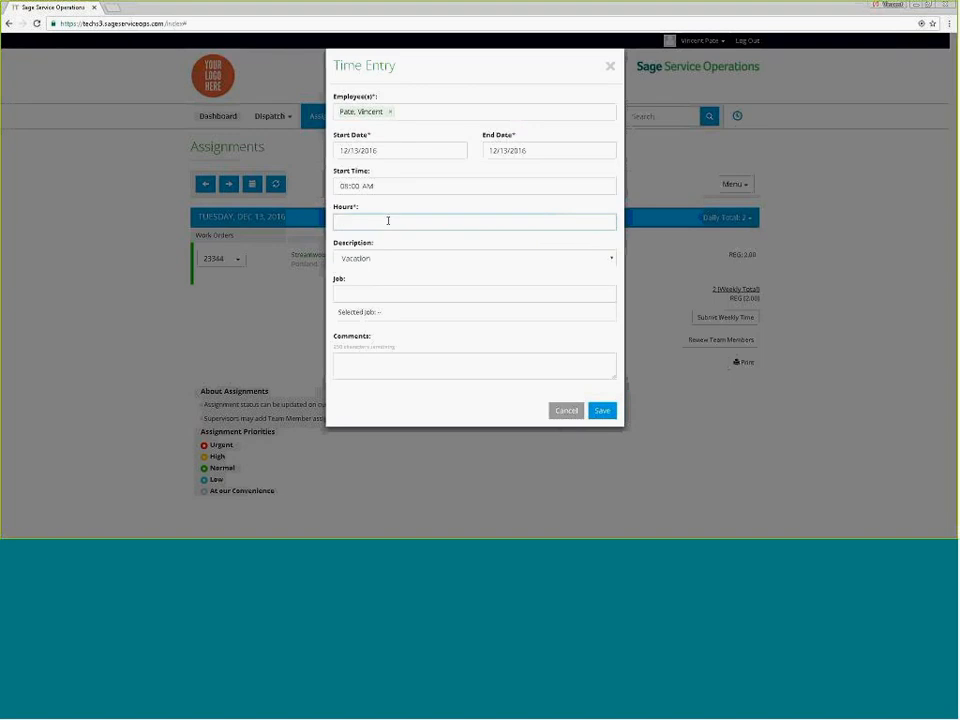
click(386, 258)
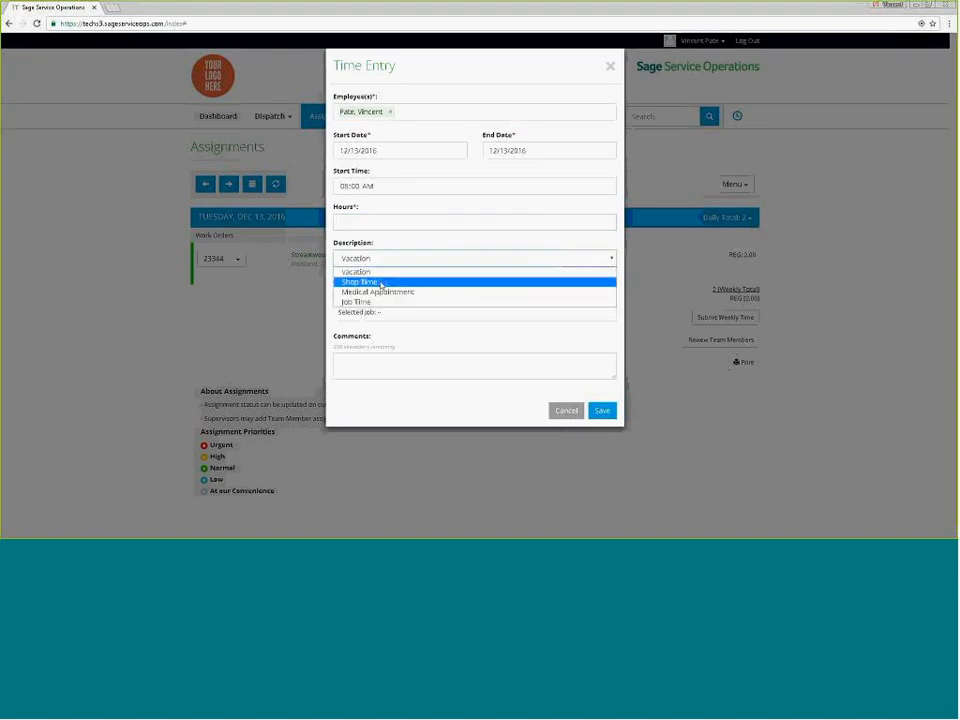
click(381, 283)
click(381, 222)
text(2)
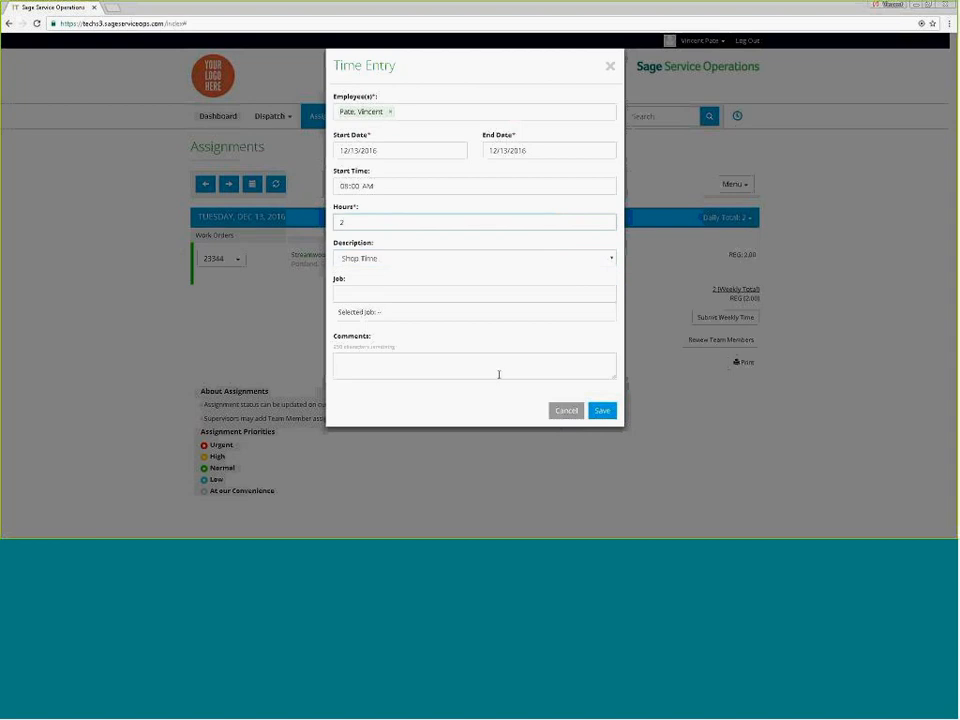
click(602, 410)
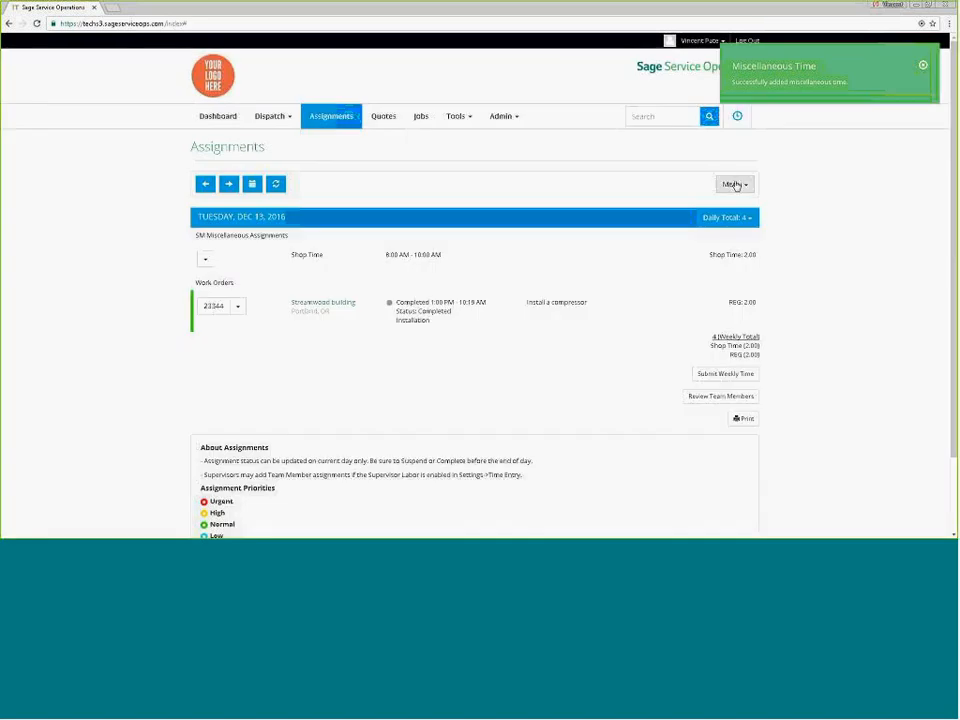
Step: Add a classic time entry of 8 hours of Vacation with start and end date 12/12/2016
click(735, 184)
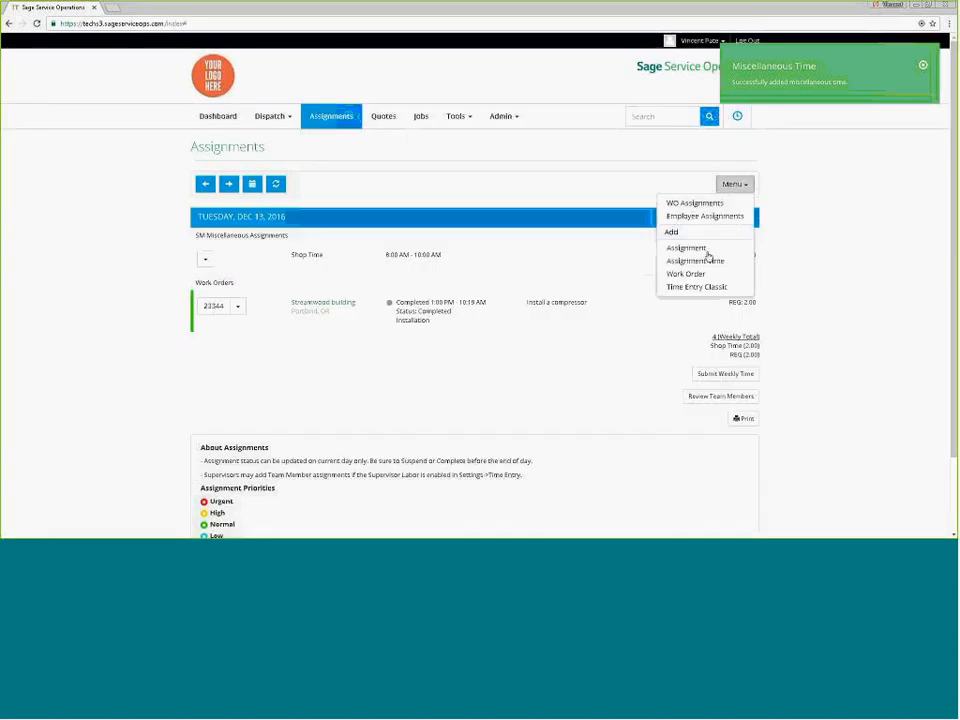
click(692, 287)
click(424, 262)
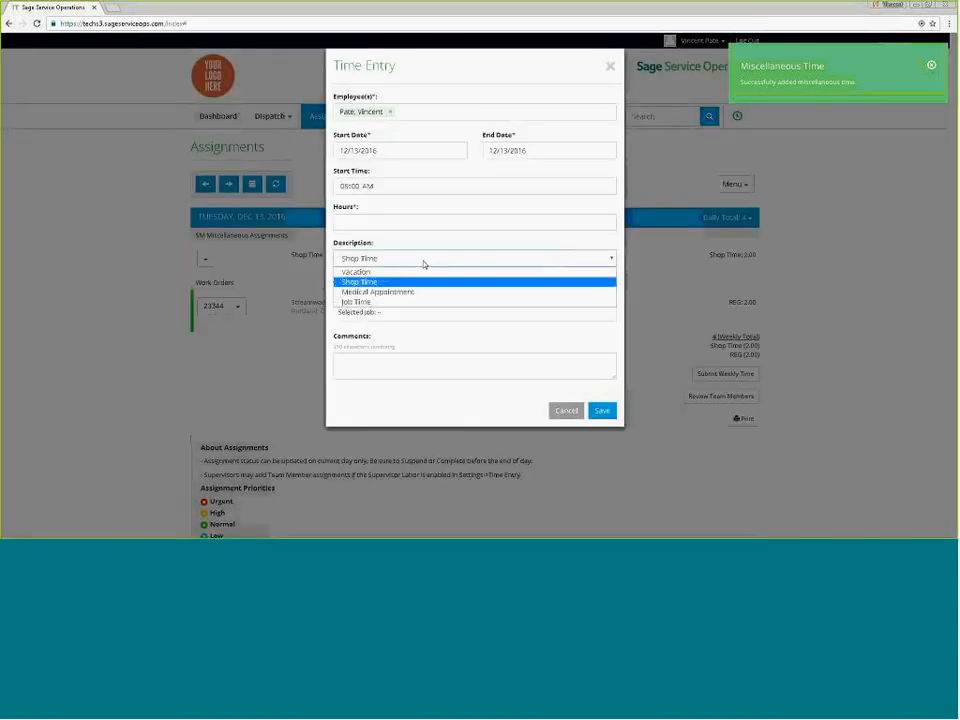
click(413, 272)
click(407, 223)
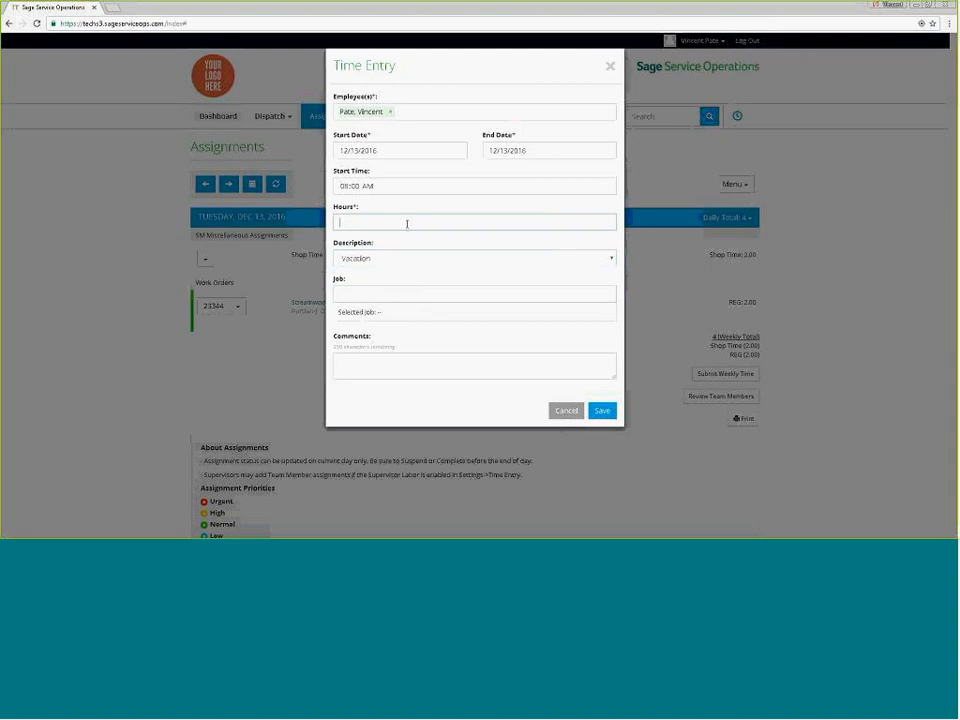
text(4)
click(414, 147)
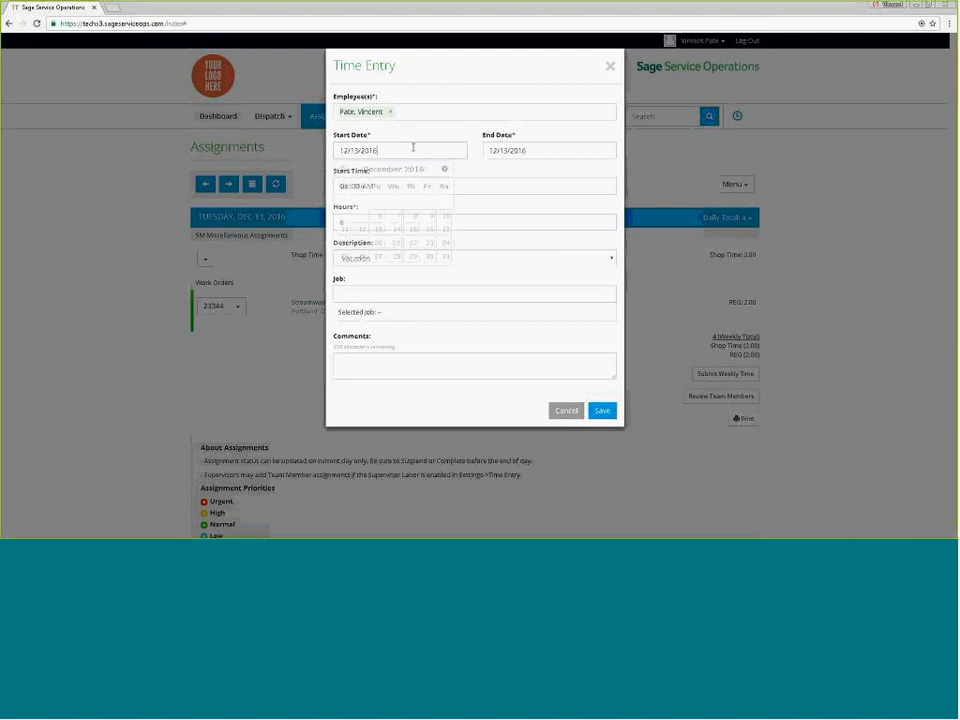
click(362, 229)
click(551, 147)
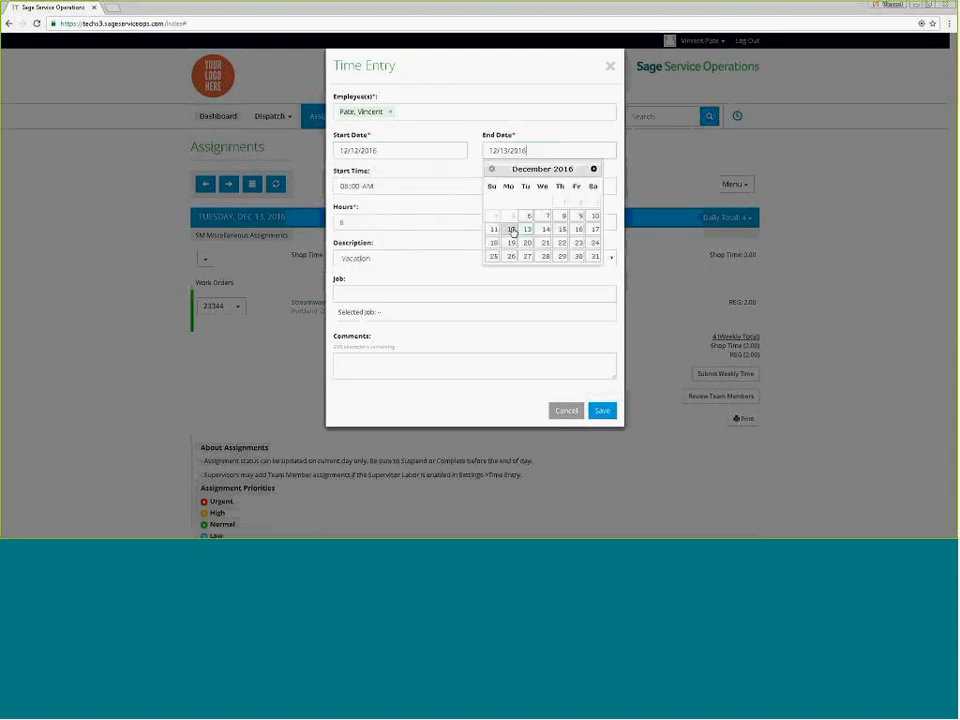
click(512, 230)
click(603, 411)
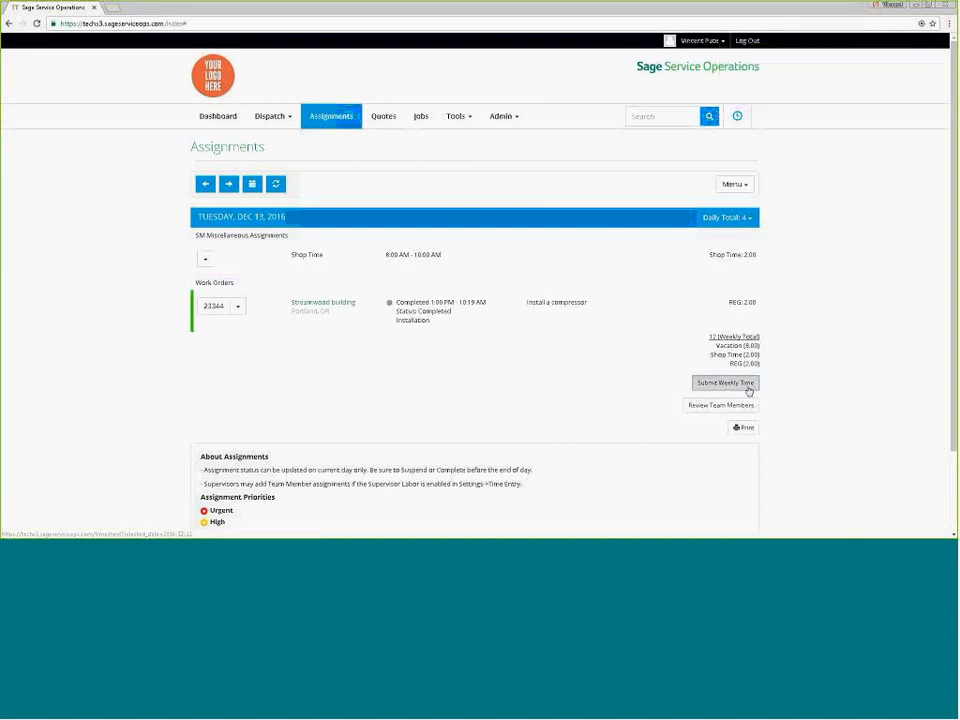
Step: Examine the weekly time submission form with its mileage, comments and signature fields, and cancel it
click(748, 387)
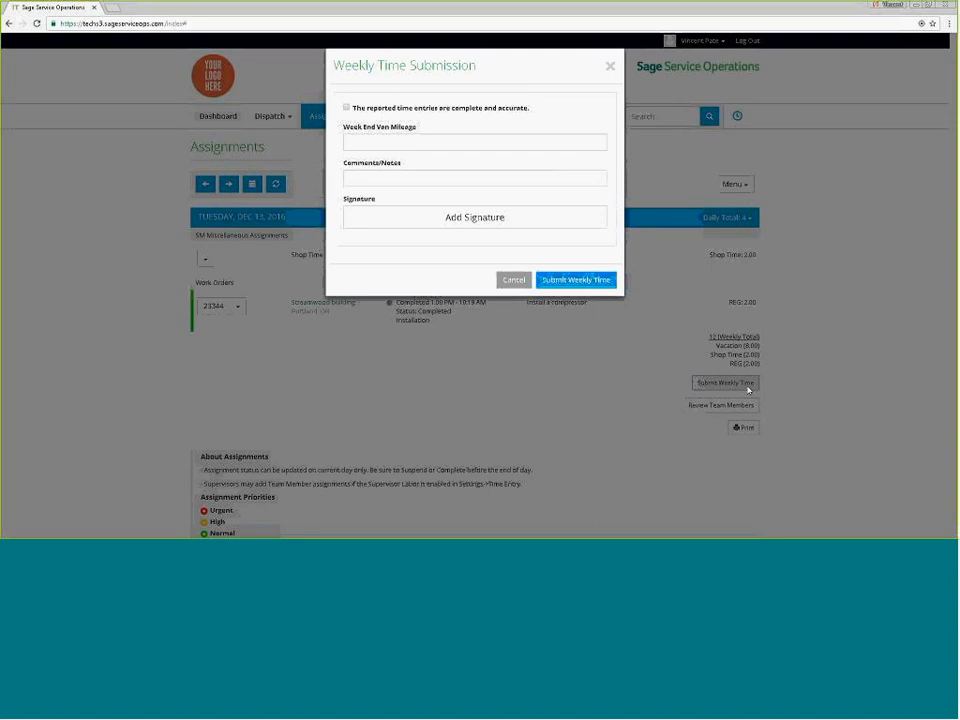
click(513, 280)
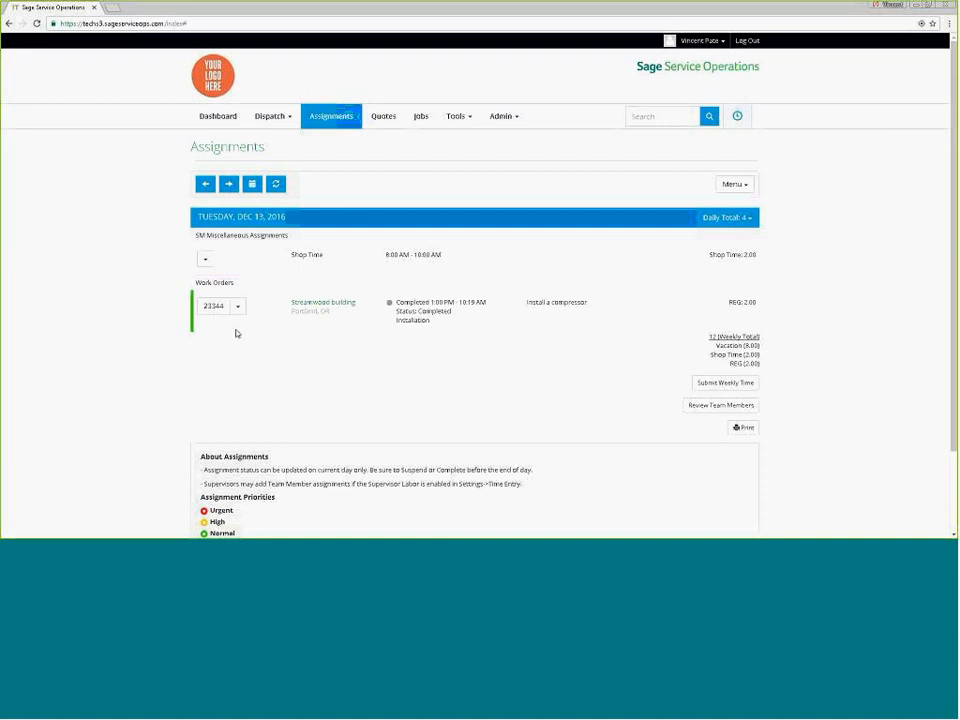
Step: Open a new quote form from the Streamwood building work order, review its fields and return to the assignments list
click(211, 312)
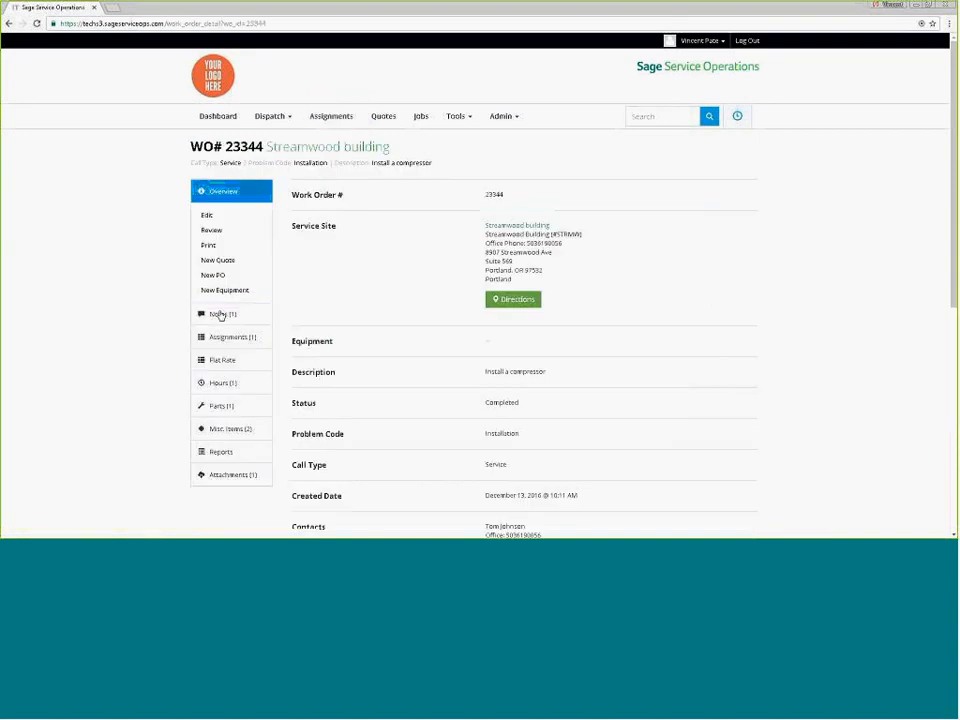
click(230, 262)
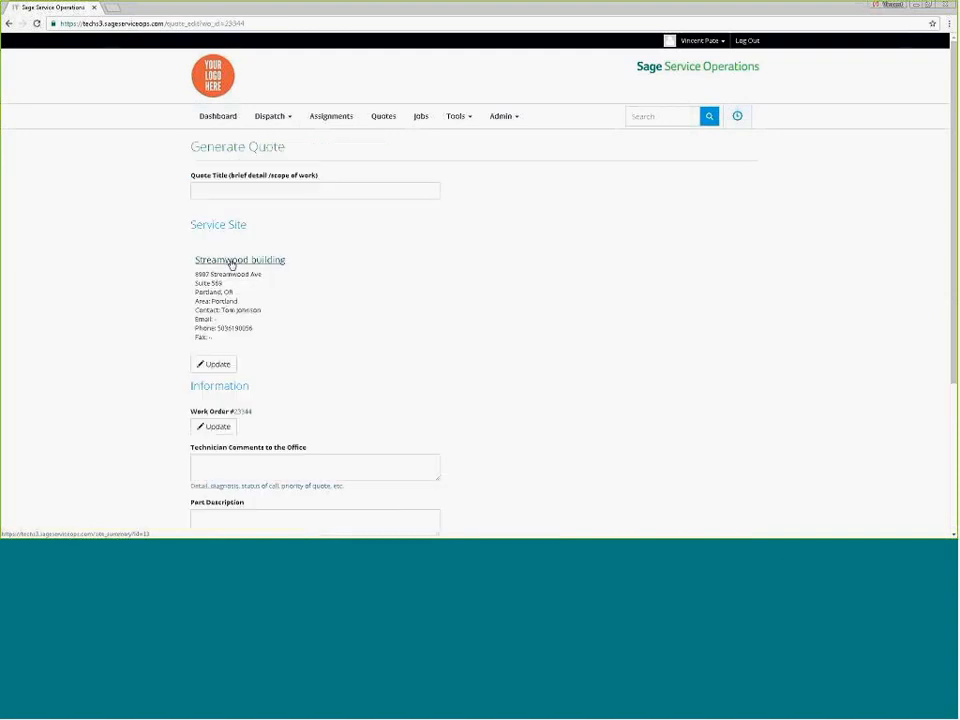
scroll(460, 368, down, 3)
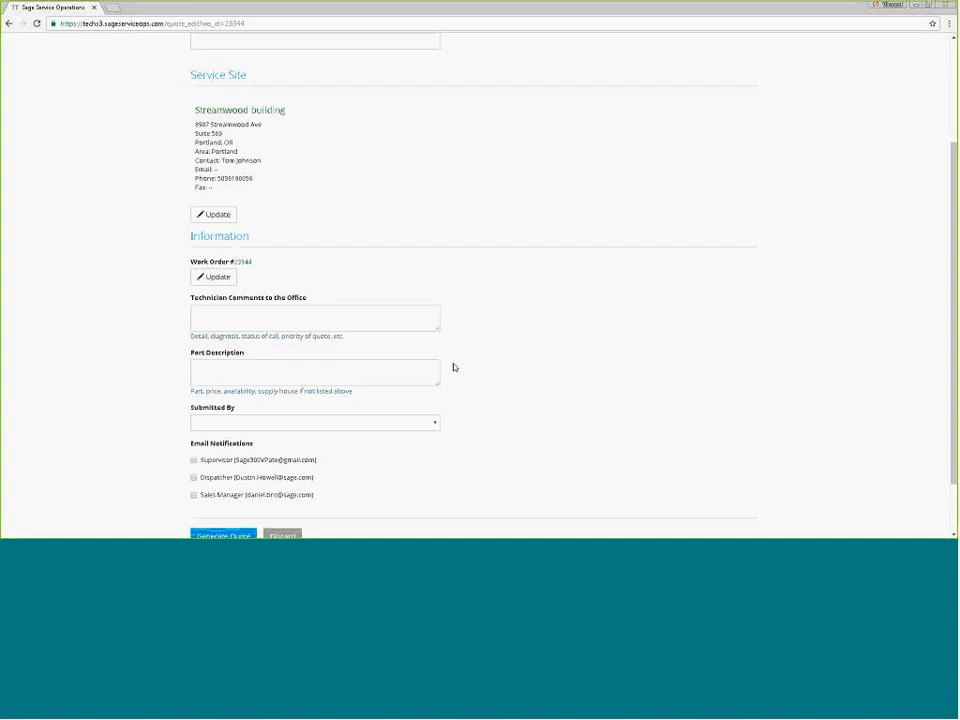
scroll(460, 355, up, 2)
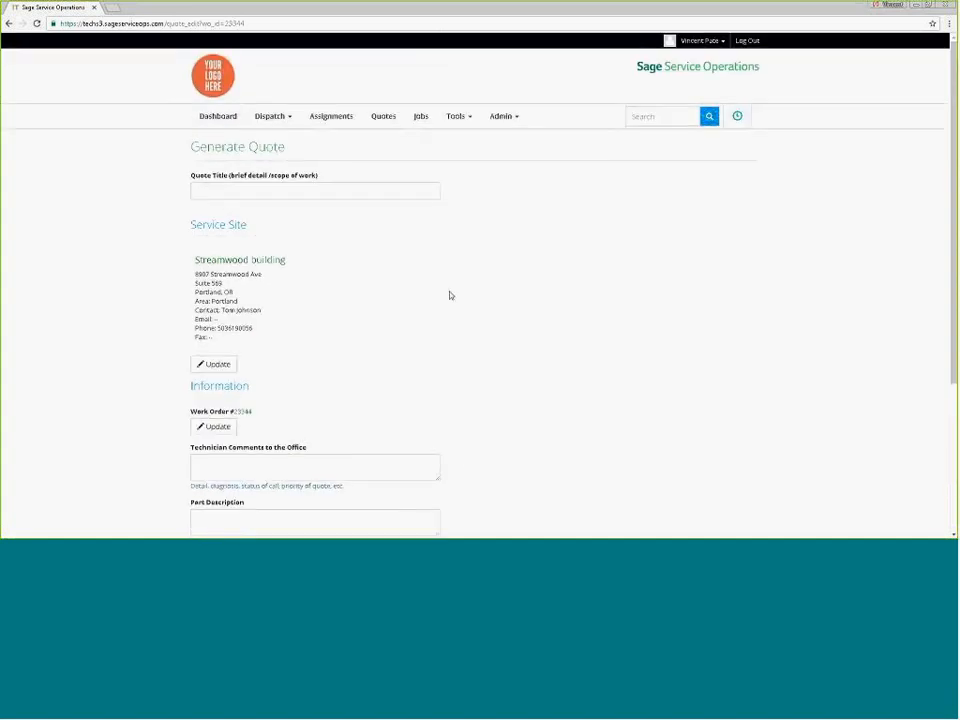
click(335, 120)
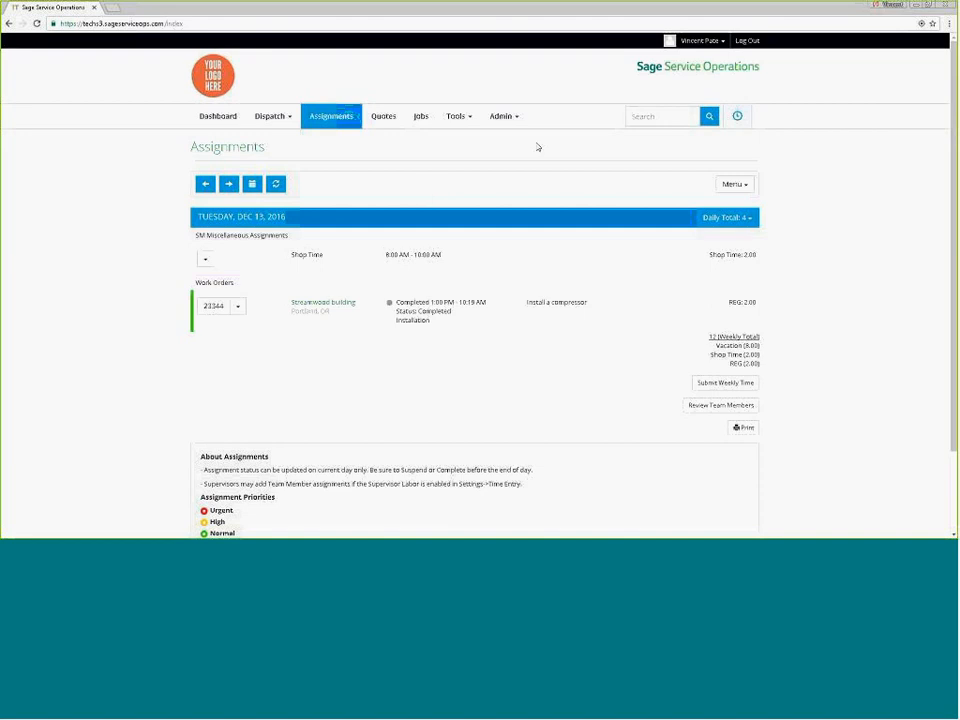
Step: Open the Streamwood building site summary from the assignments list and view its site details
click(512, 117)
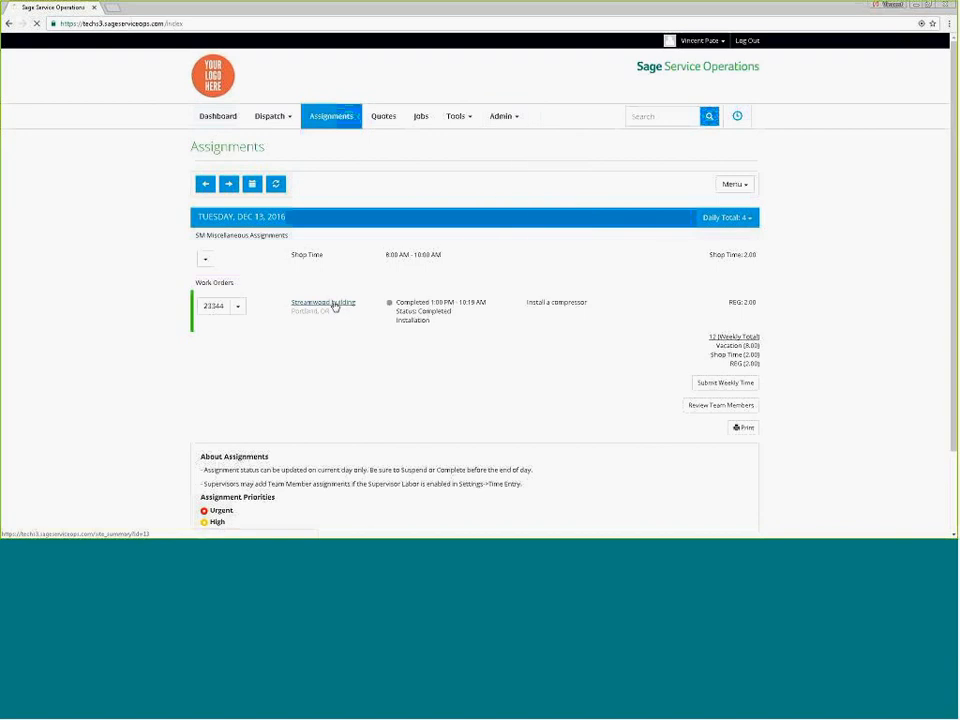
click(334, 304)
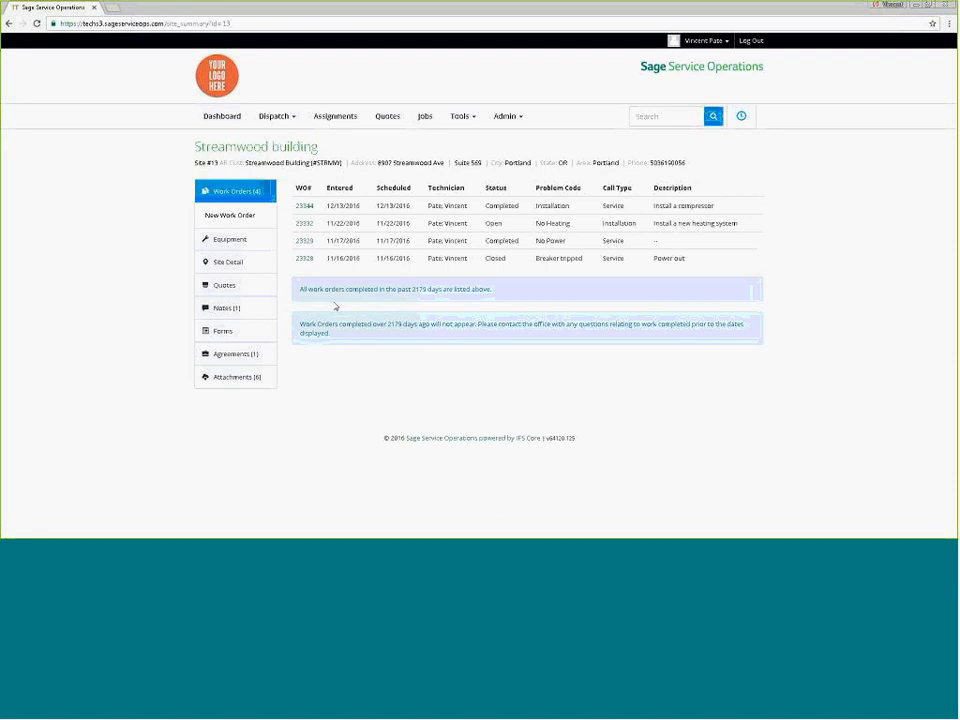
click(231, 267)
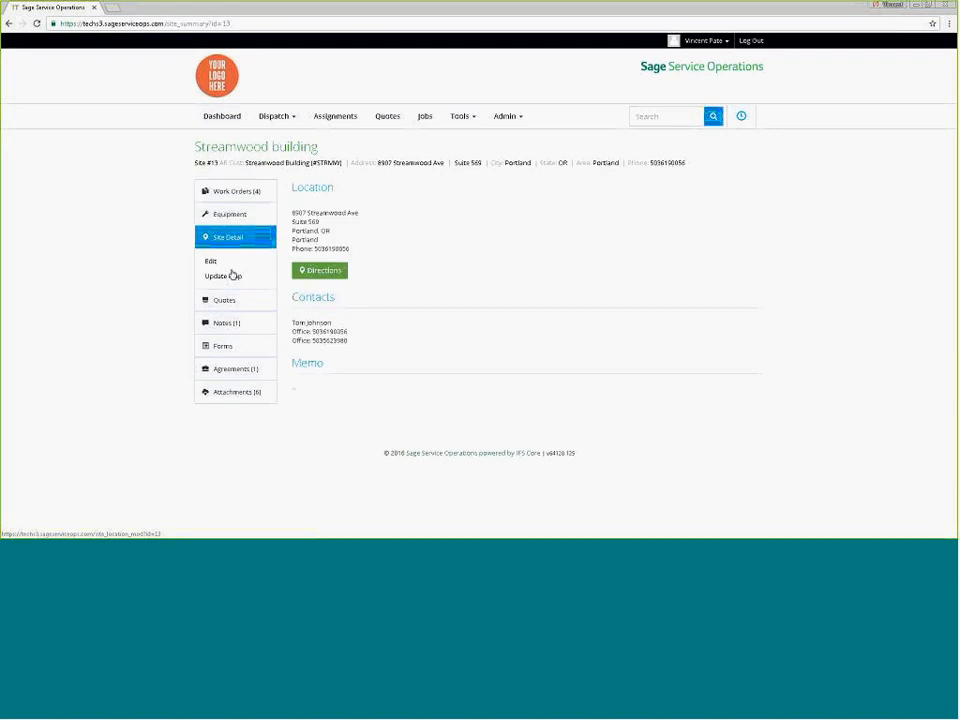